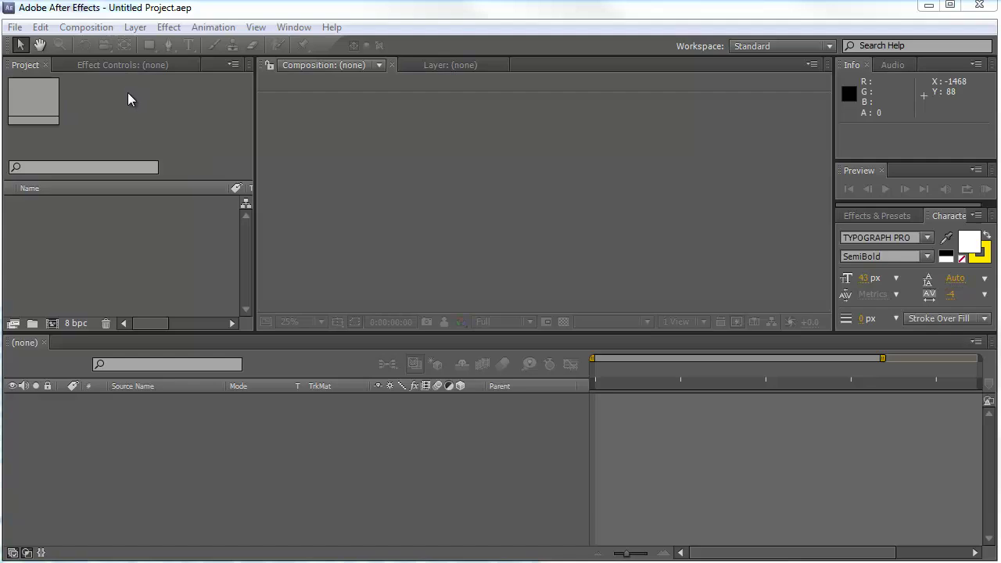
- Make a new composition called Main Comp at 1920×1080 with a 0:00:16:00 duration
{"action": "left_click", "coordinate": [82, 27]}
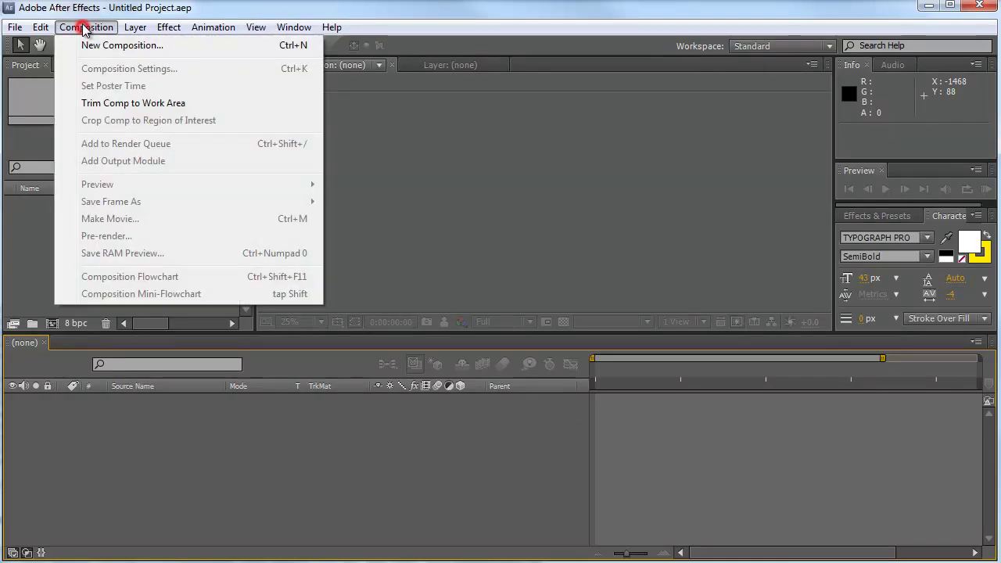
{"action": "left_click", "coordinate": [94, 46]}
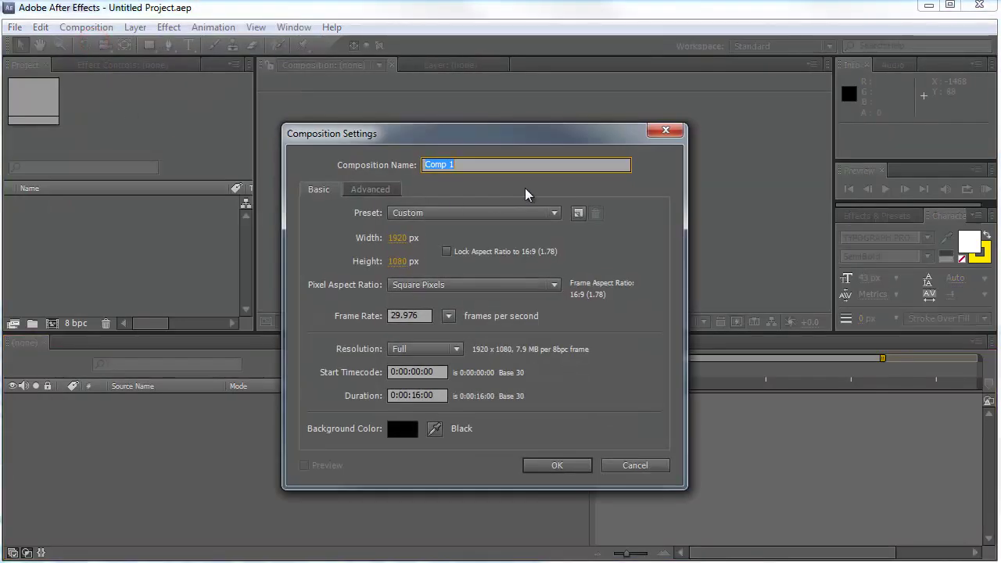
{"action": "type", "text": "Ma"}
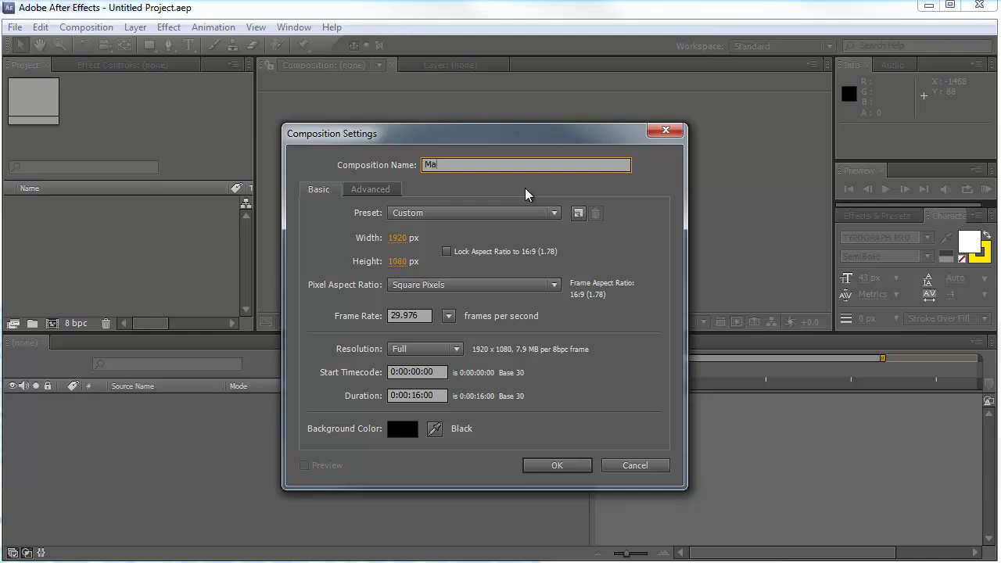
{"action": "type", "text": "in Comp"}
{"action": "left_click", "coordinate": [399, 237]}
{"action": "type", "text": "1920"}
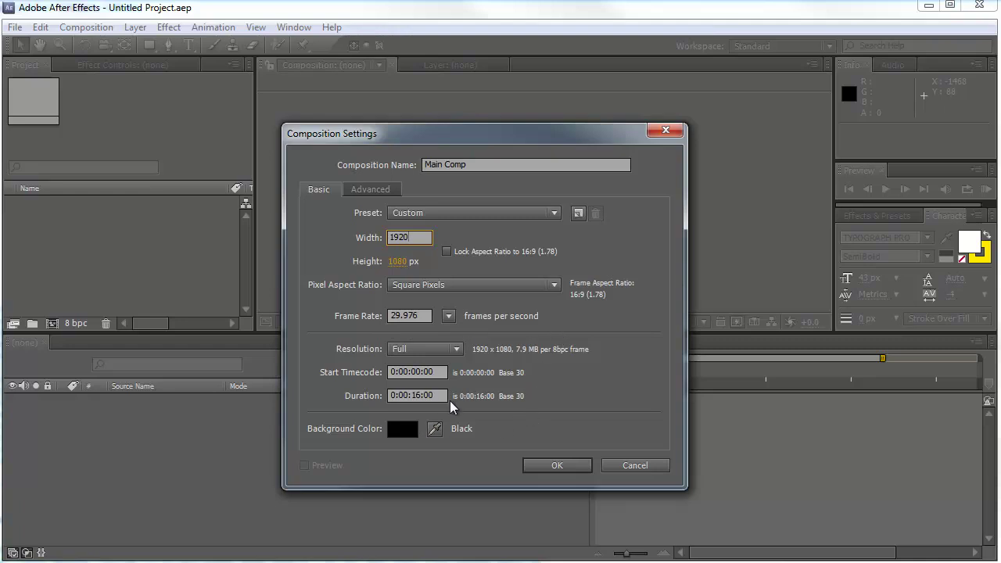
{"action": "left_click", "coordinate": [577, 466]}
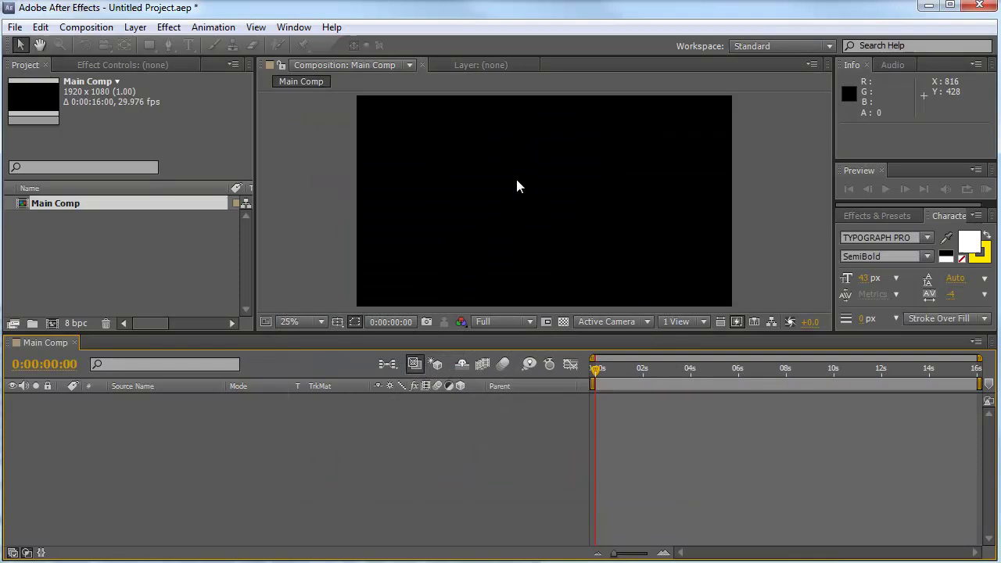
- Create a second composition named TEXT, 498 wide by 112 high
{"action": "left_click", "coordinate": [86, 26]}
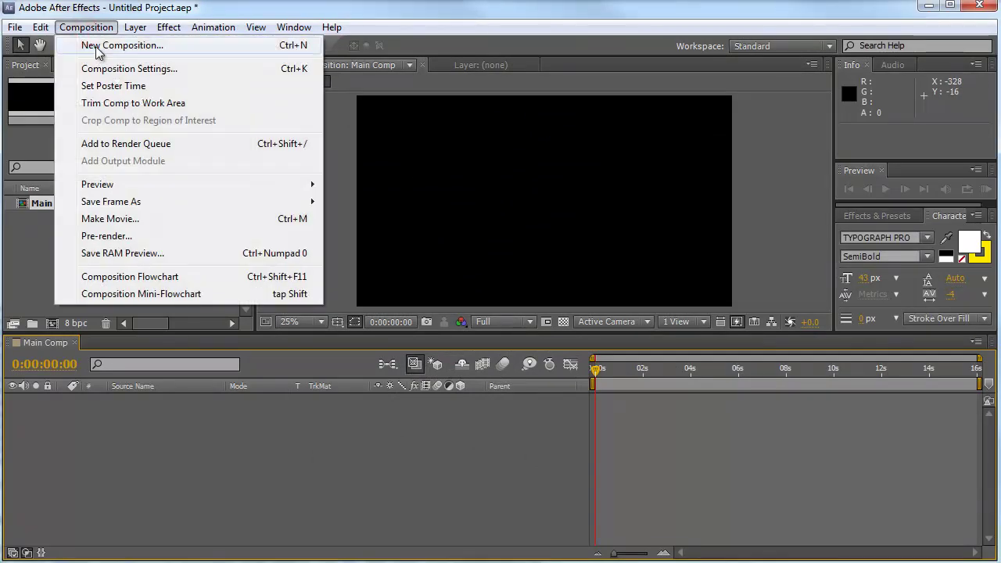
{"action": "left_click", "coordinate": [96, 48]}
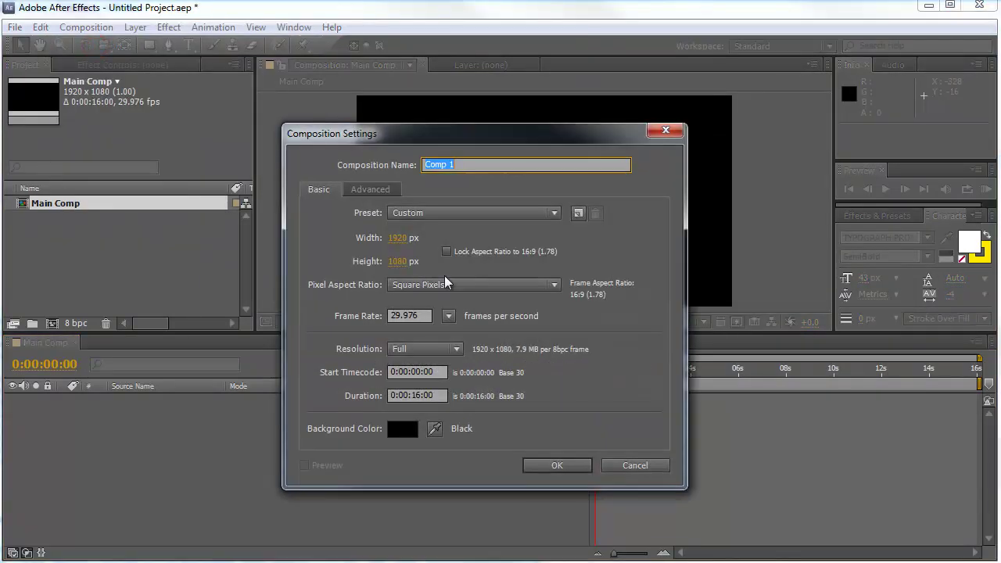
{"action": "type", "text": "TEXT"}
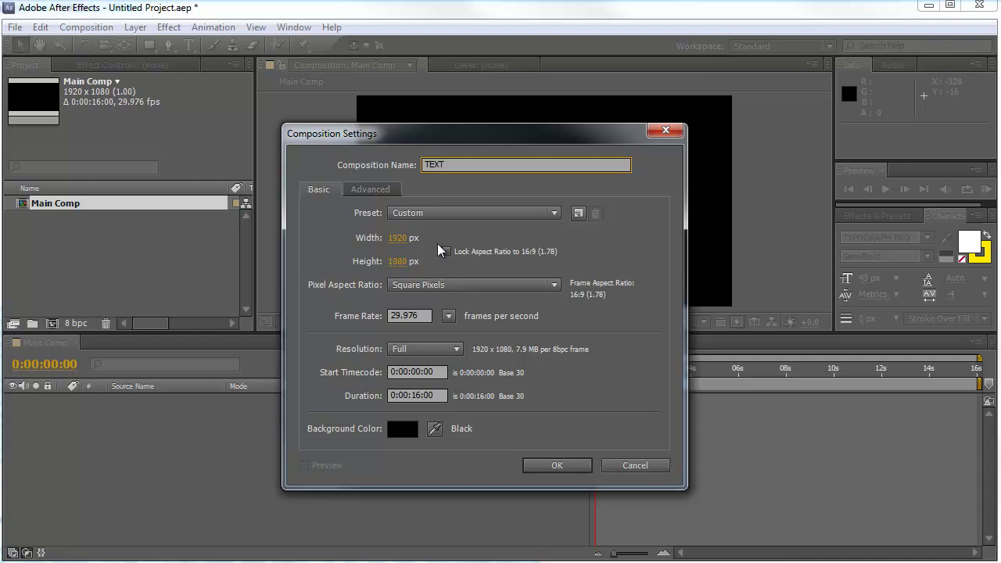
{"action": "left_click", "coordinate": [403, 239]}
{"action": "type", "text": "498"}
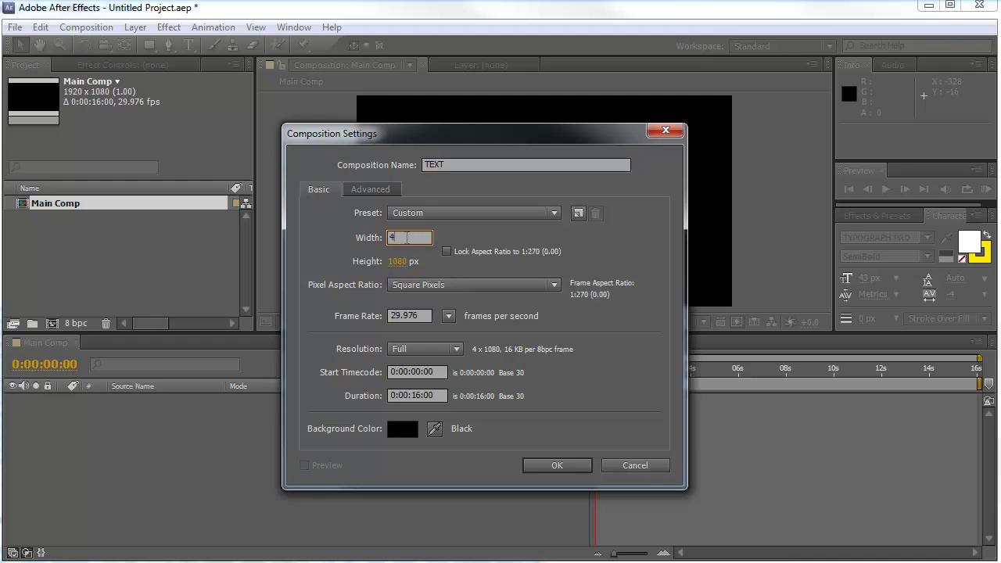
{"action": "left_click", "coordinate": [405, 260]}
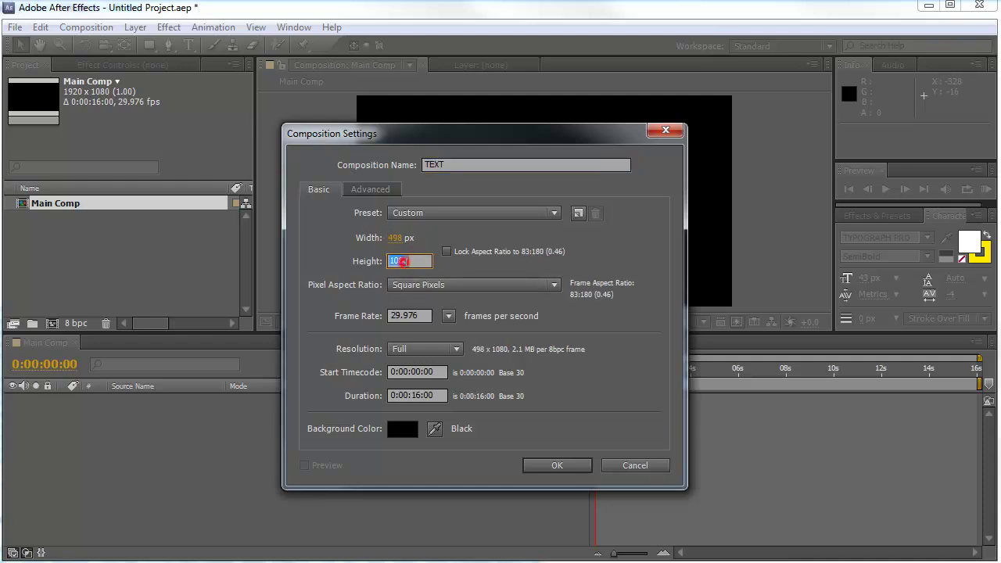
{"action": "type", "text": "112"}
{"action": "left_click", "coordinate": [573, 467]}
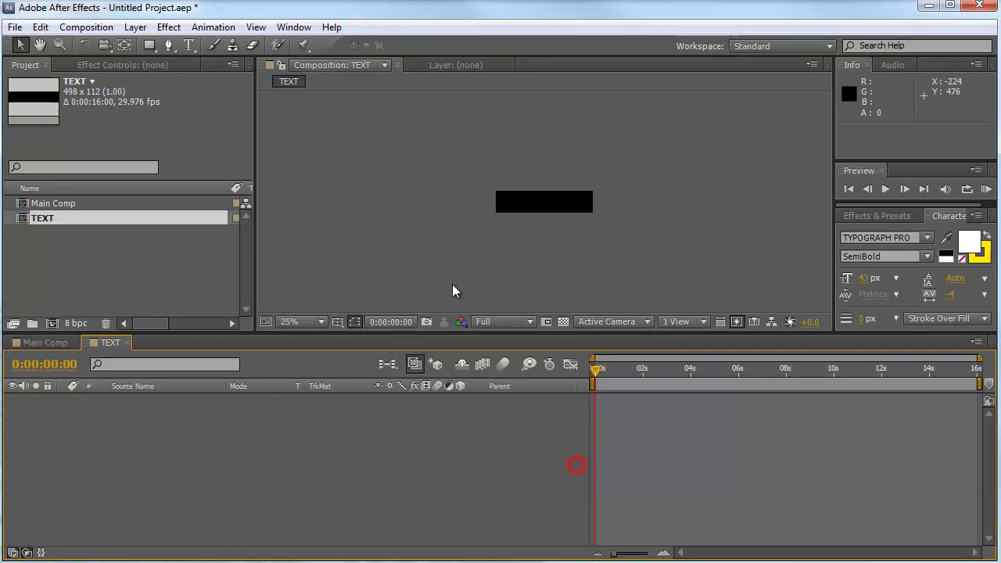
- Close the TEXT timeline and place the TEXT comp as a layer in Main Comp
{"action": "scroll", "coordinate": [473, 222], "scroll_direction": "up", "scroll_amount": 1}
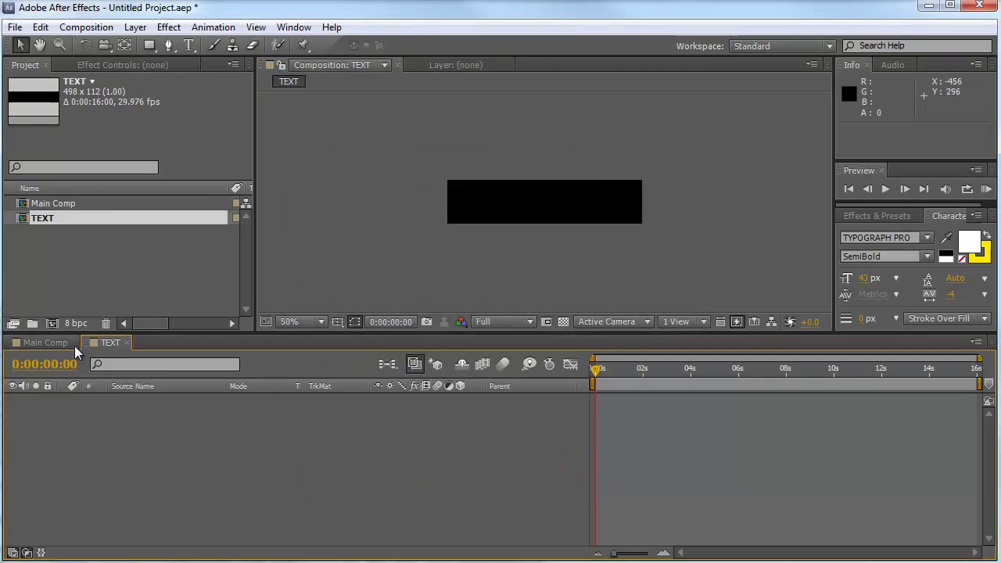
{"action": "left_click", "coordinate": [70, 344]}
{"action": "left_click", "coordinate": [101, 344]}
{"action": "left_click", "coordinate": [127, 341]}
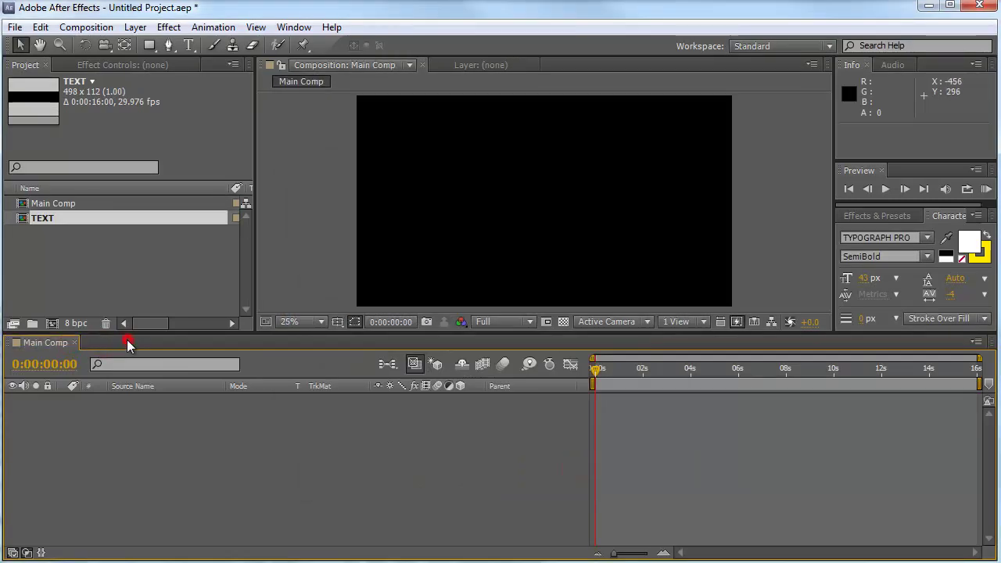
{"action": "left_click_drag", "start_coordinate": [43, 218], "coordinate": [102, 443]}
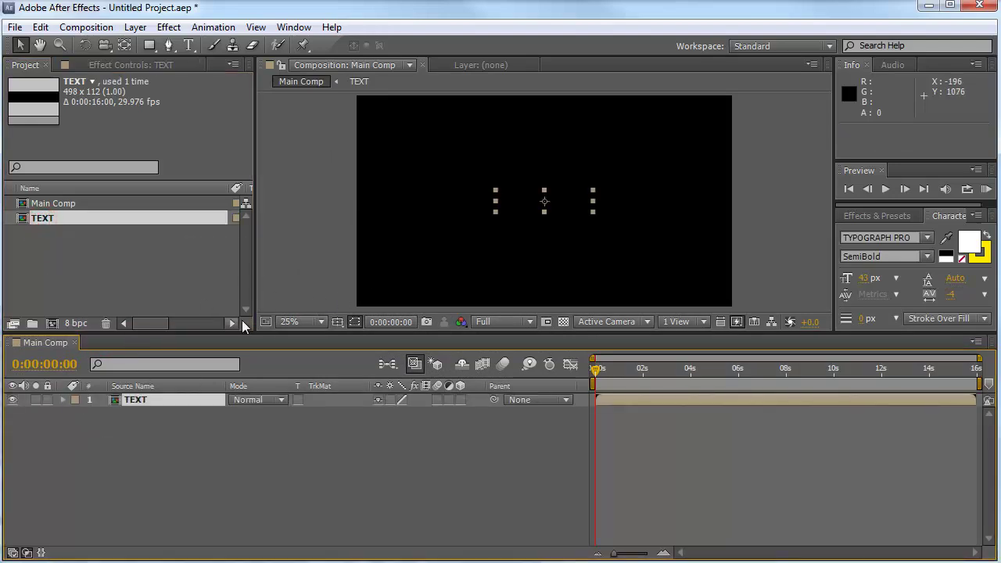
- Inside the TEXT comp at 100% view, add the 'Prodigy Productions' text and nudge it into place
{"action": "double_click", "coordinate": [141, 401]}
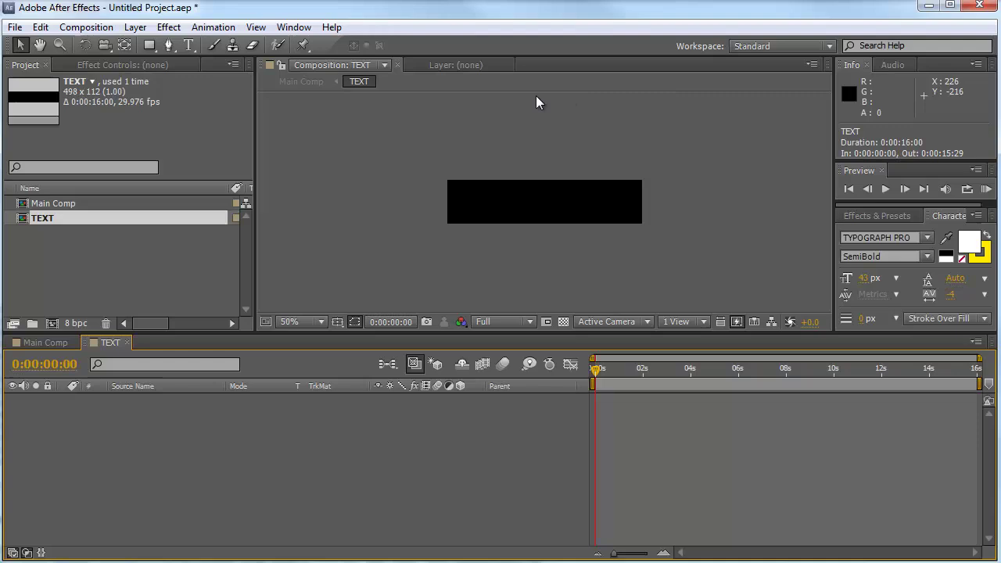
{"action": "key", "text": "slash"}
{"action": "key", "text": "ctrl+t"}
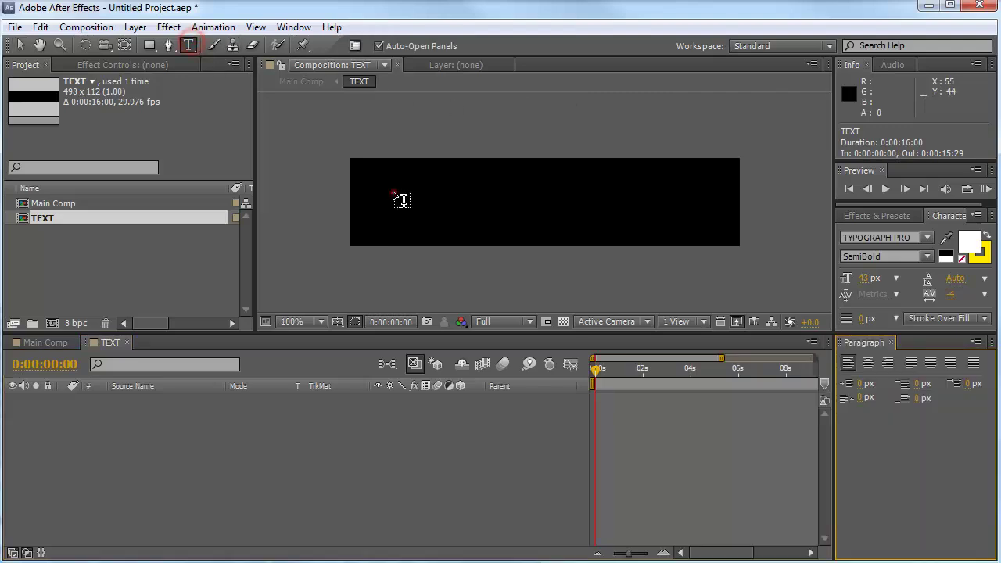
{"action": "left_click", "coordinate": [394, 193]}
{"action": "key", "text": "ctrl+v"}
{"action": "key", "text": "Escape"}
{"action": "key", "text": "v"}
{"action": "left_click_drag", "start_coordinate": [526, 190], "coordinate": [506, 205]}
- Add a new white solid layer, White Solid 1, via New > Solid
{"action": "right_click", "coordinate": [285, 447]}
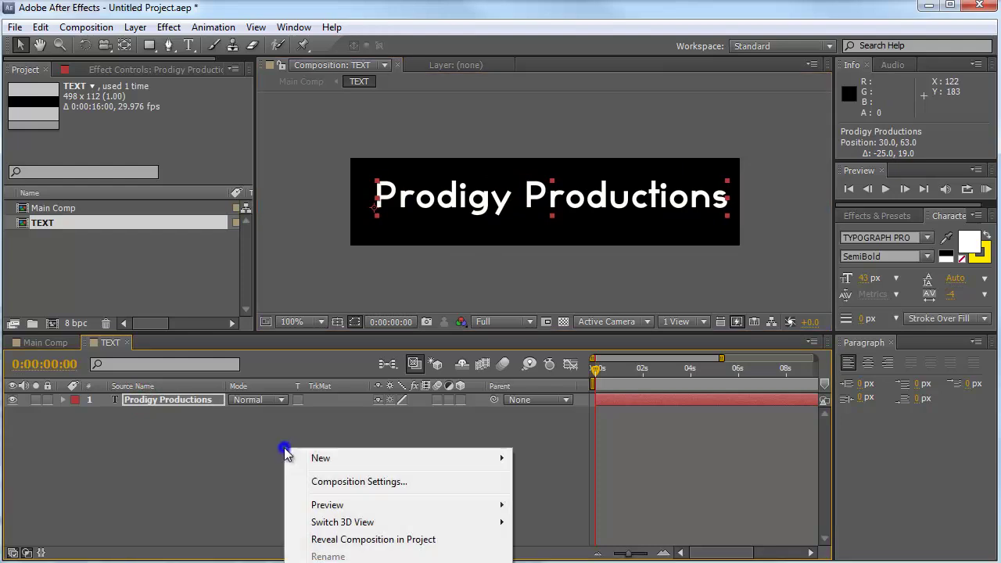
{"action": "mouse_move", "coordinate": [358, 458]}
{"action": "left_click", "coordinate": [579, 495]}
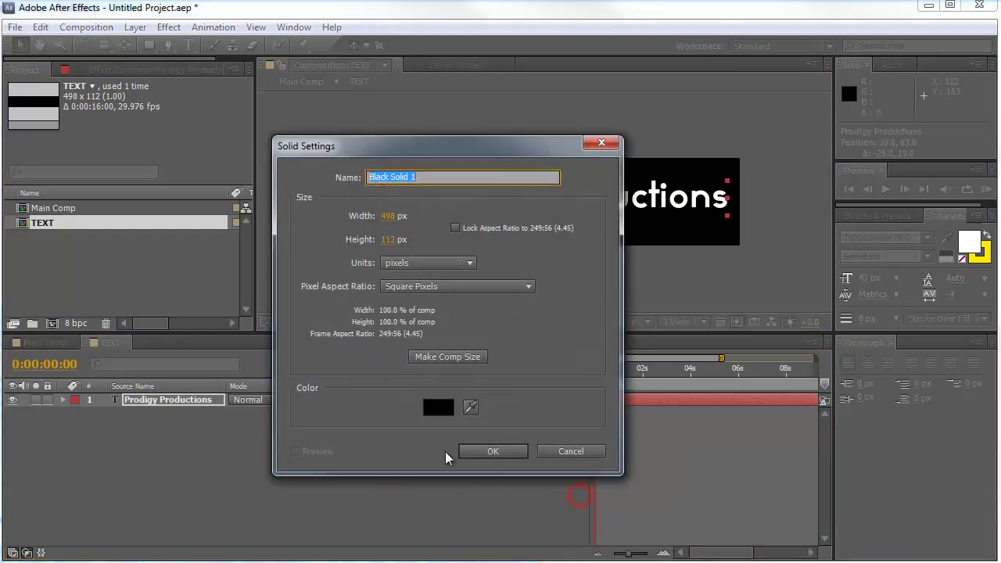
{"action": "left_click", "coordinate": [441, 407]}
{"action": "left_click_drag", "start_coordinate": [537, 268], "coordinate": [466, 214]}
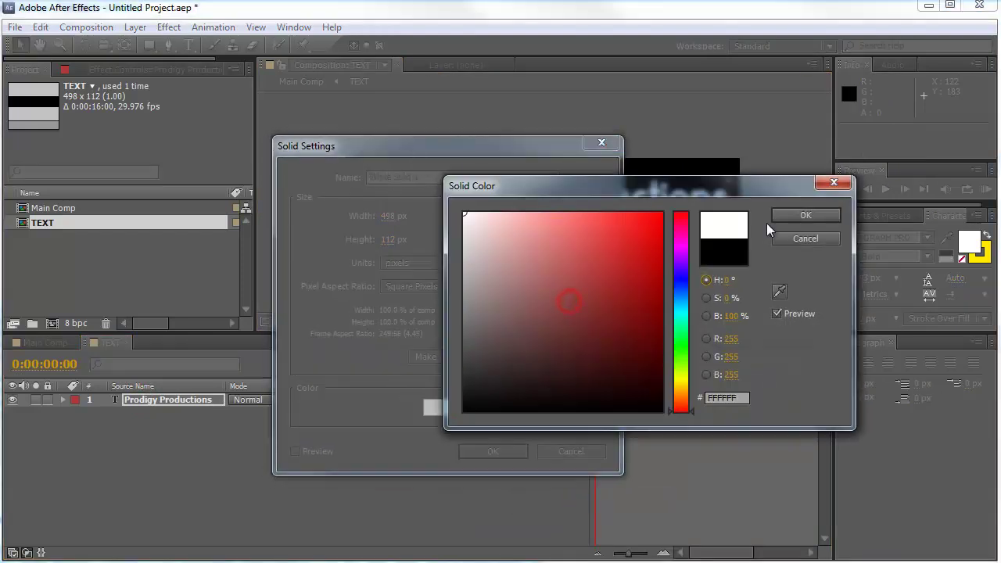
{"action": "left_click", "coordinate": [782, 214]}
{"action": "left_click", "coordinate": [491, 447]}
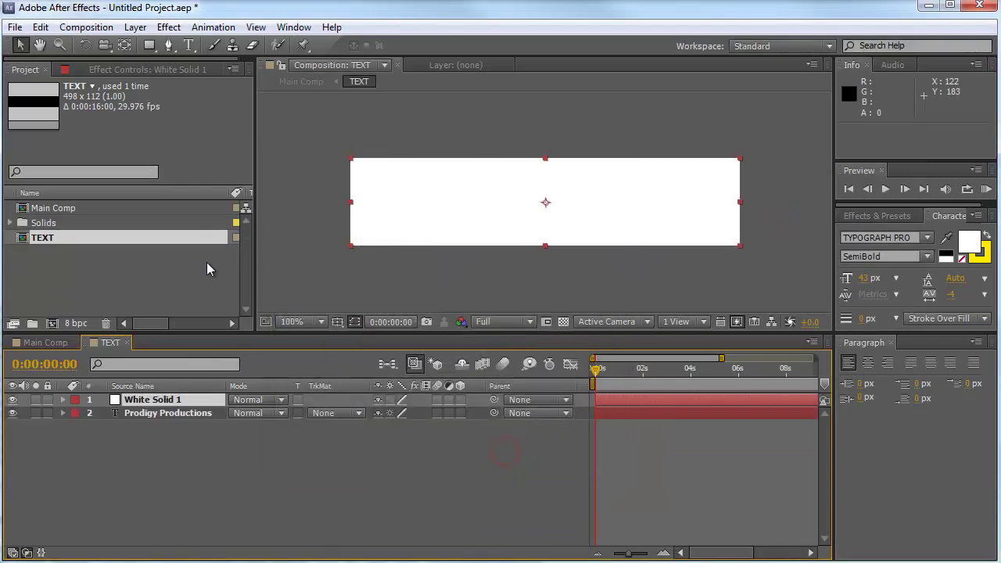
- Draw a rectangular mask on White Solid 1 over the text and reveal Mask 1's properties
{"action": "left_click", "coordinate": [150, 46]}
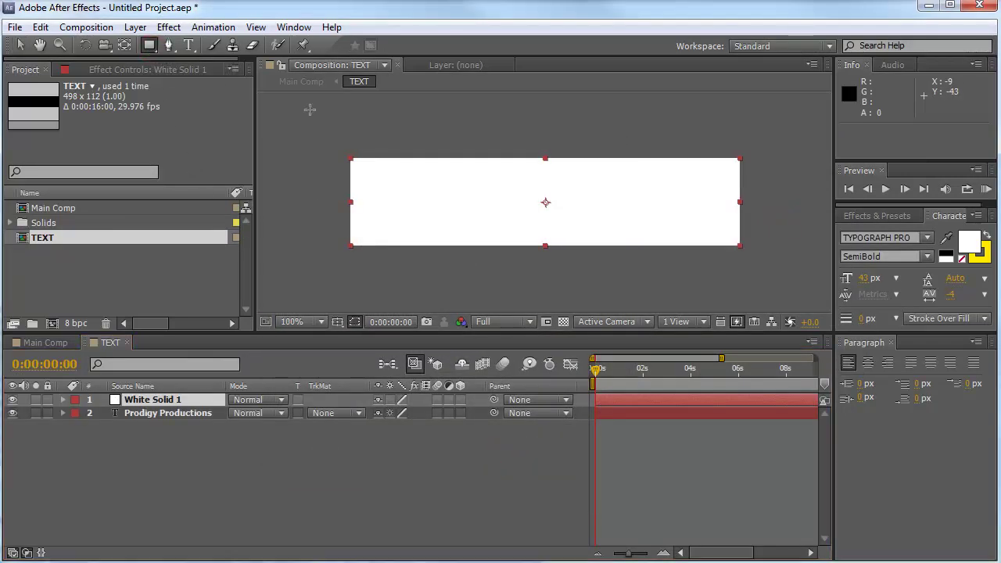
{"action": "mouse_move", "coordinate": [497, 137]}
{"action": "left_mouse_down"}
{"action": "mouse_move", "coordinate": [595, 273]}
{"action": "mouse_move", "coordinate": [567, 275]}
{"action": "left_mouse_up"}
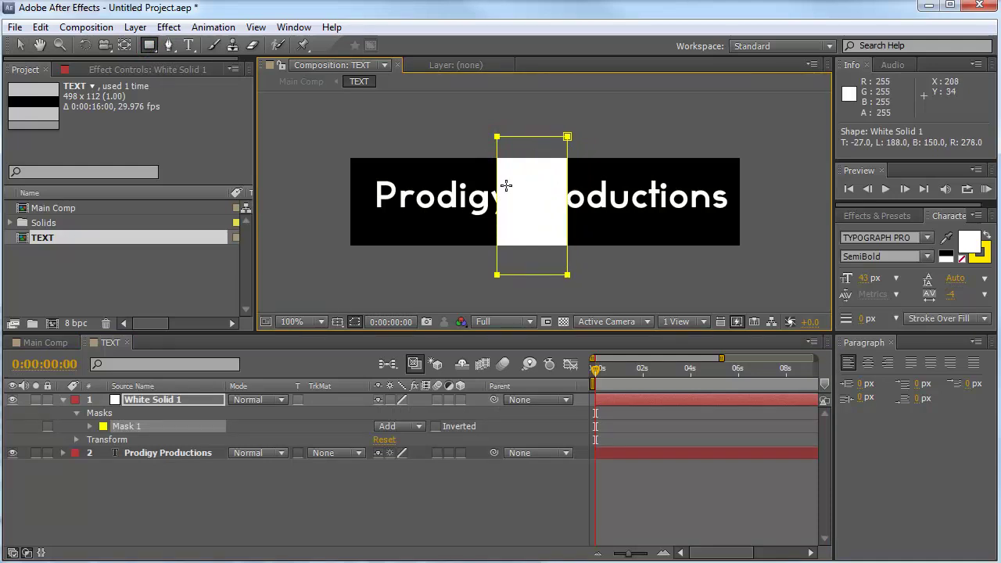
{"action": "left_click", "coordinate": [179, 472]}
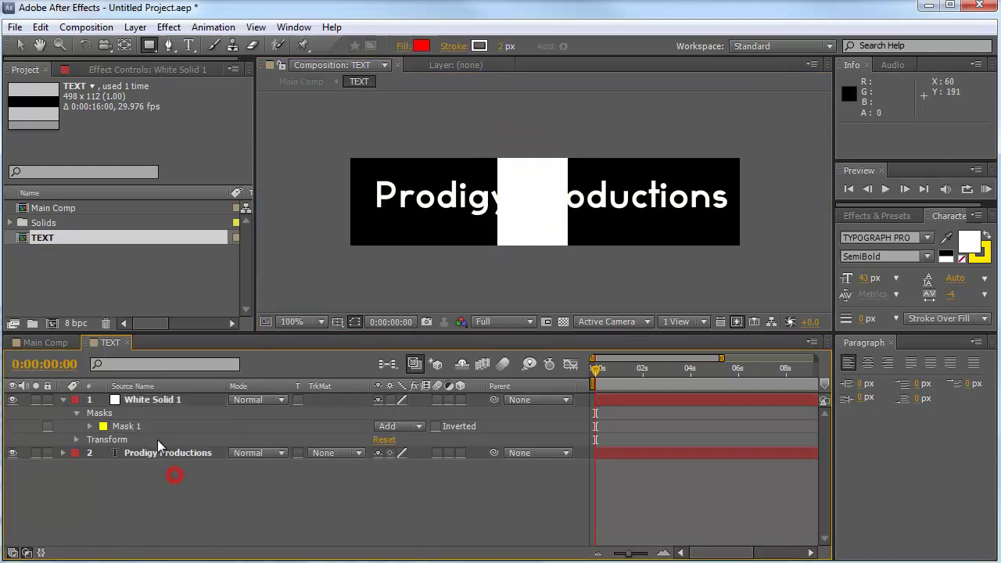
{"action": "left_click", "coordinate": [90, 426]}
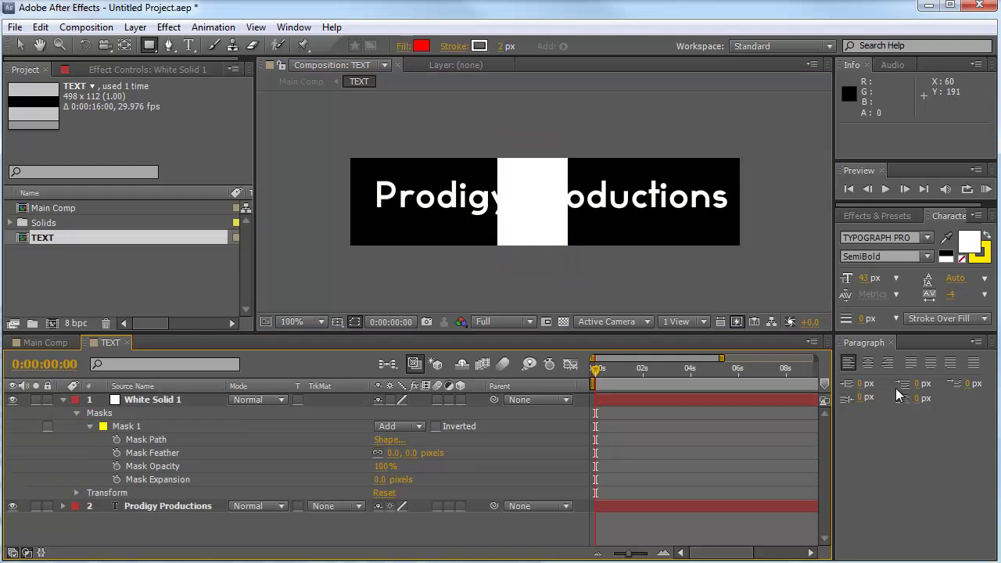
- Keyframe Mask Path with the mask left of the text at 2s and right at 0:00:05:29
{"action": "left_click", "coordinate": [892, 342]}
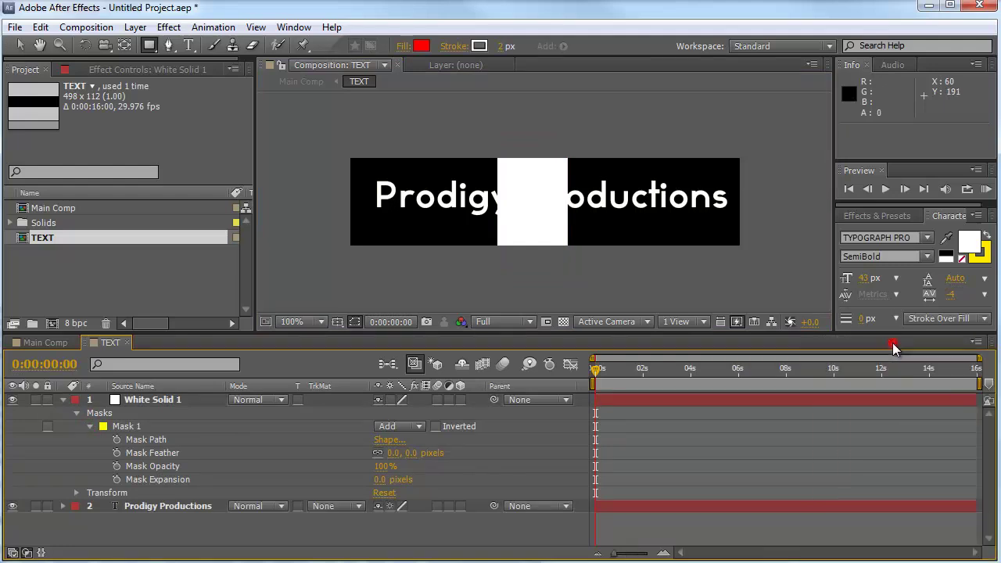
{"action": "left_click", "coordinate": [641, 376]}
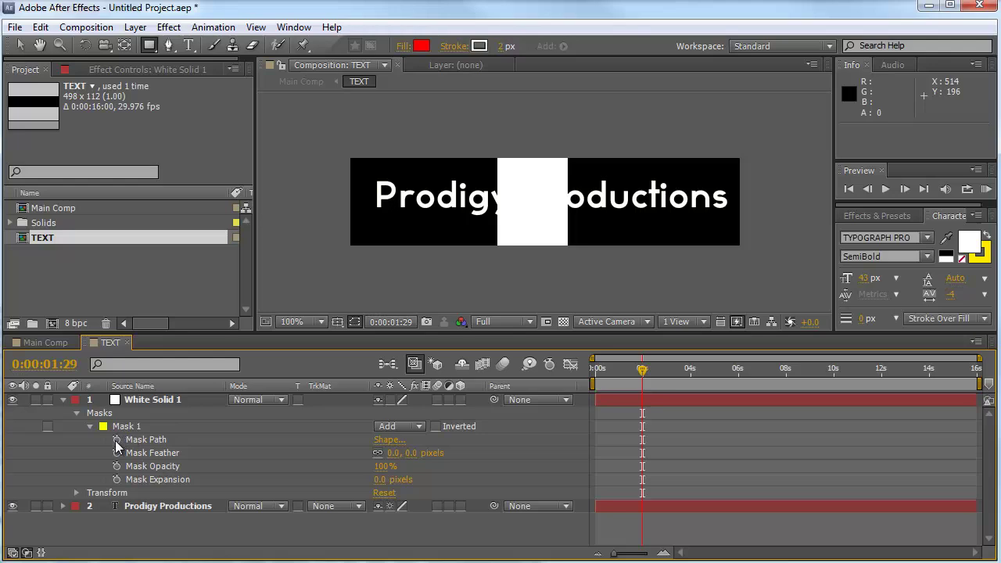
{"action": "left_click", "coordinate": [117, 440]}
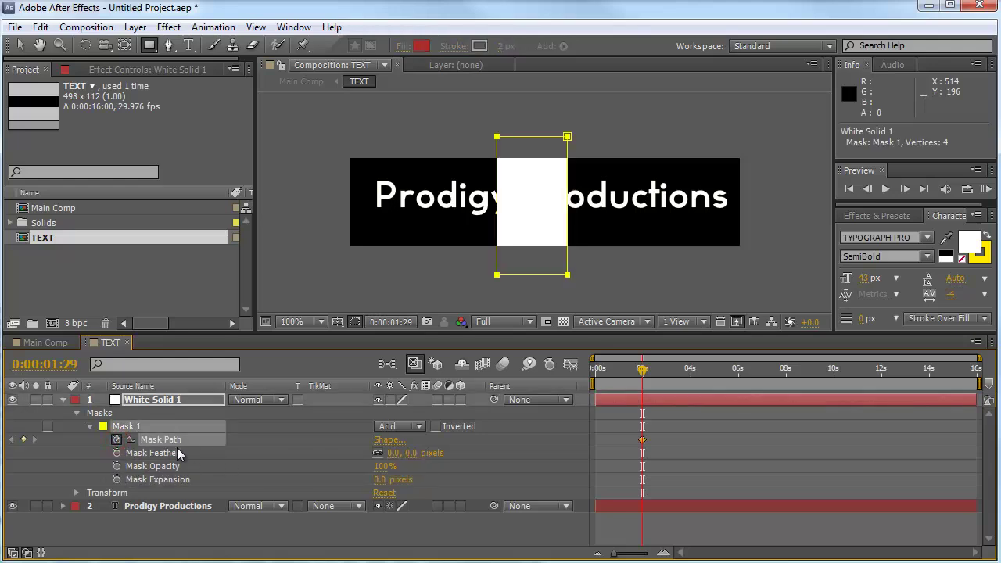
{"action": "key", "text": "v"}
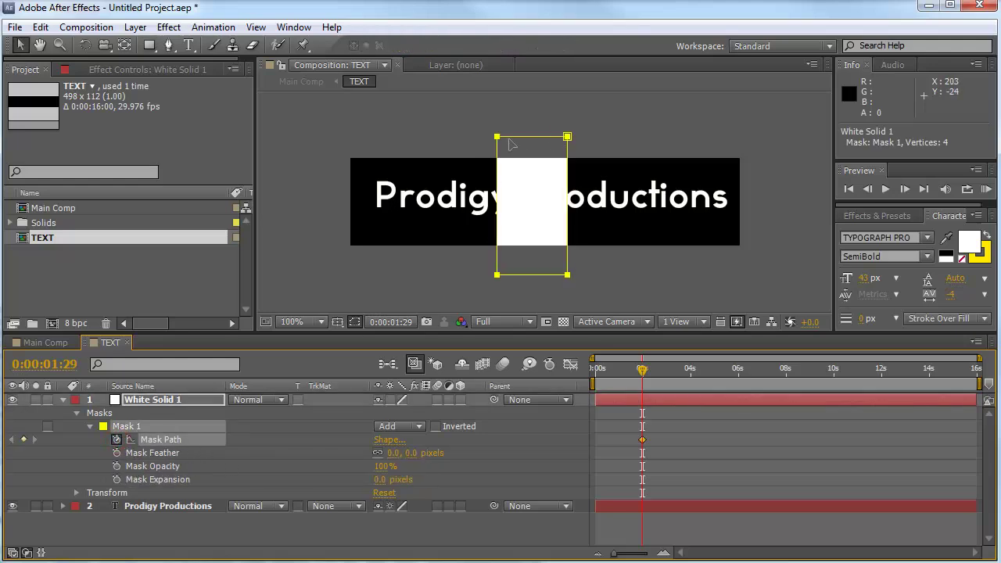
{"action": "left_click_drag", "start_coordinate": [496, 137], "coordinate": [275, 135]}
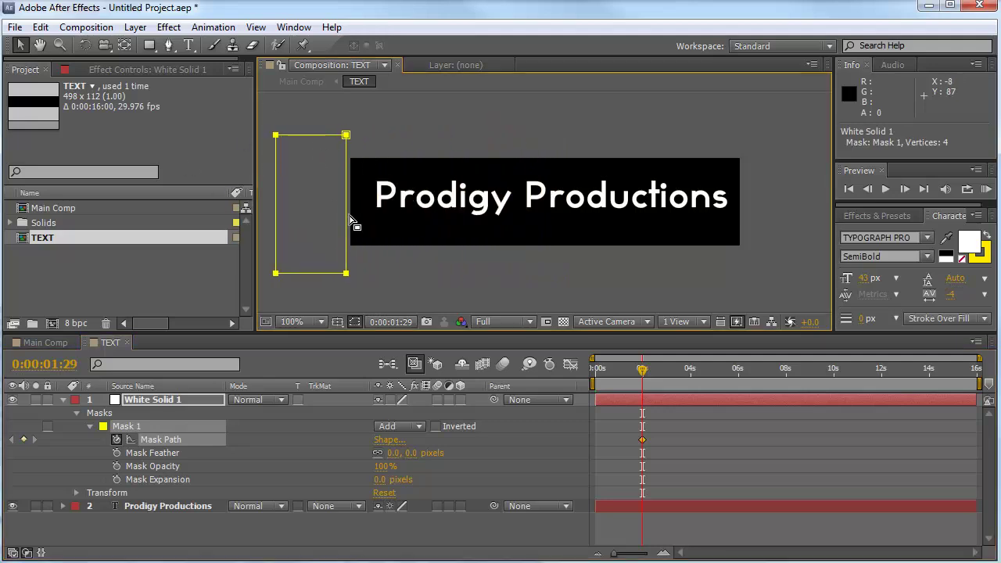
{"action": "left_click", "coordinate": [737, 369]}
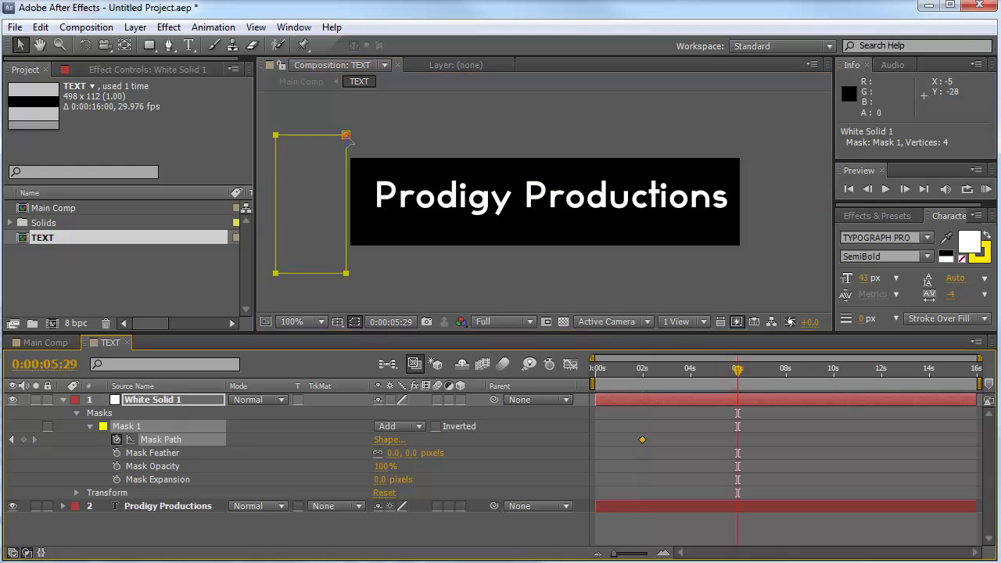
{"action": "left_click_drag", "start_coordinate": [346, 136], "coordinate": [821, 136]}
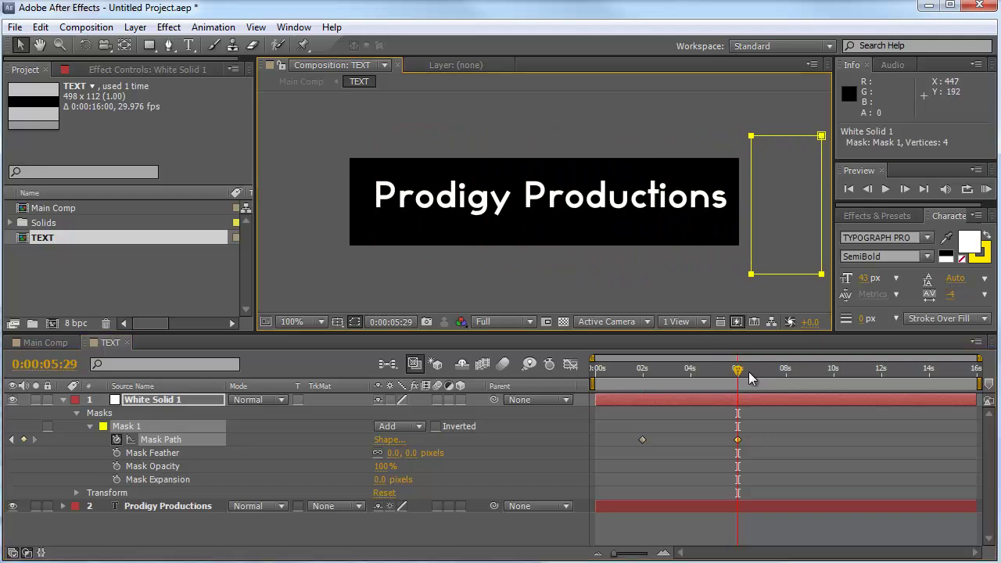
{"action": "left_click_drag", "start_coordinate": [739, 371], "coordinate": [681, 371]}
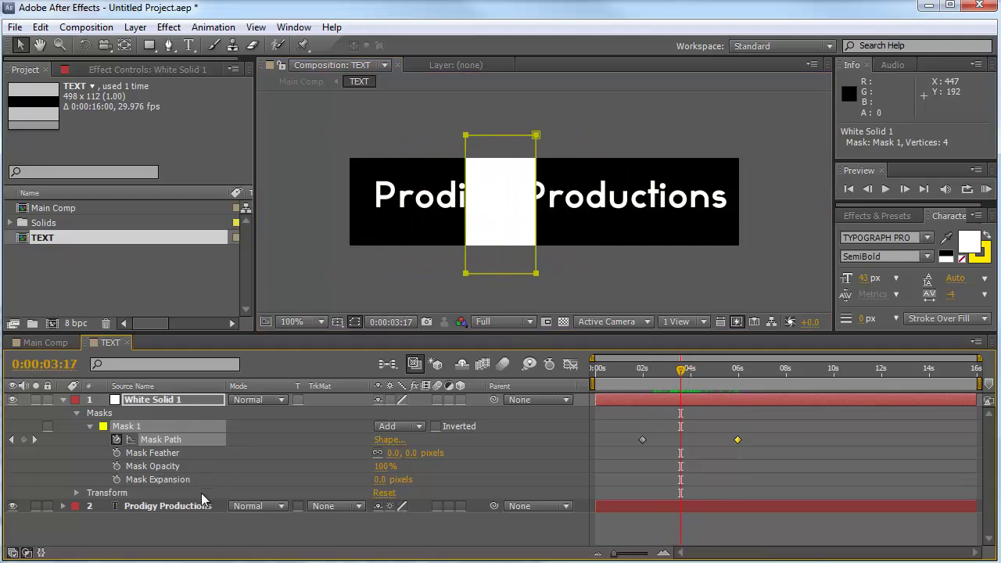
- Set Mask Expansion to -14 and Mask Feather to 21
{"action": "left_click", "coordinate": [378, 479]}
{"action": "left_click_drag", "start_coordinate": [377, 479], "coordinate": [367, 481]}
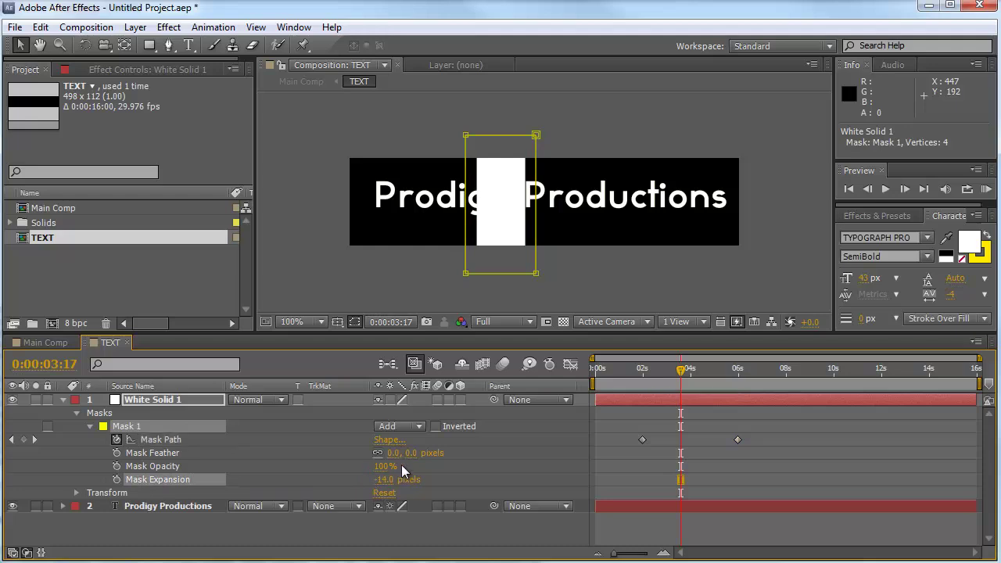
{"action": "left_click_drag", "start_coordinate": [412, 453], "coordinate": [427, 454]}
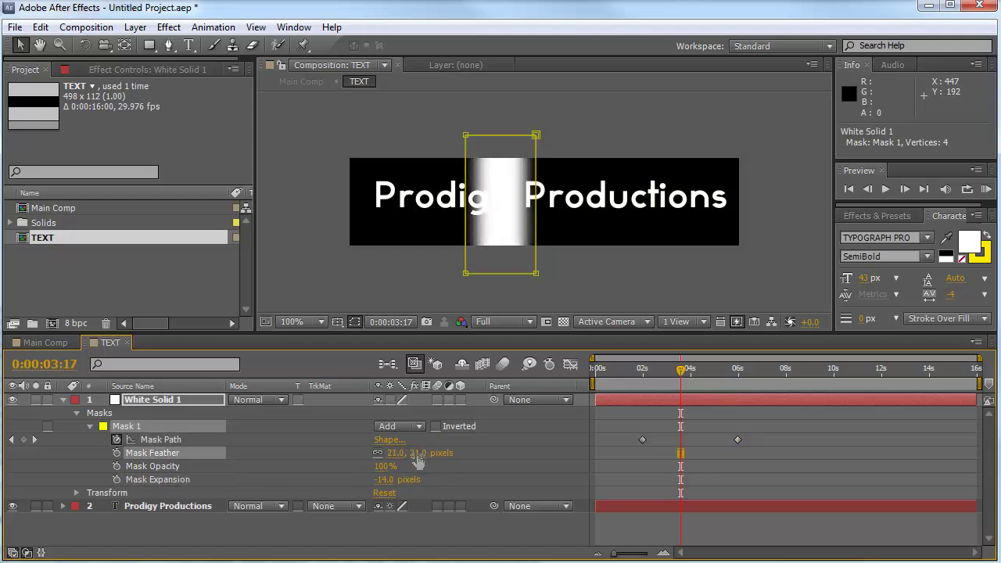
- Set the text layer's Track Matte to Alpha Matte 'White Solid 1' and preview the reveal
{"action": "left_click", "coordinate": [320, 505]}
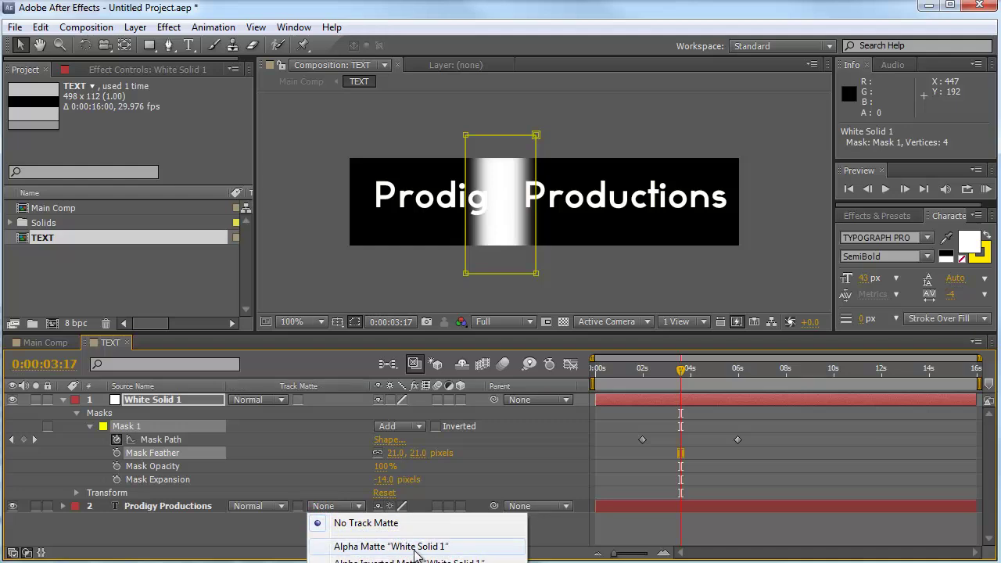
{"action": "left_click", "coordinate": [415, 547]}
{"action": "left_click", "coordinate": [374, 539]}
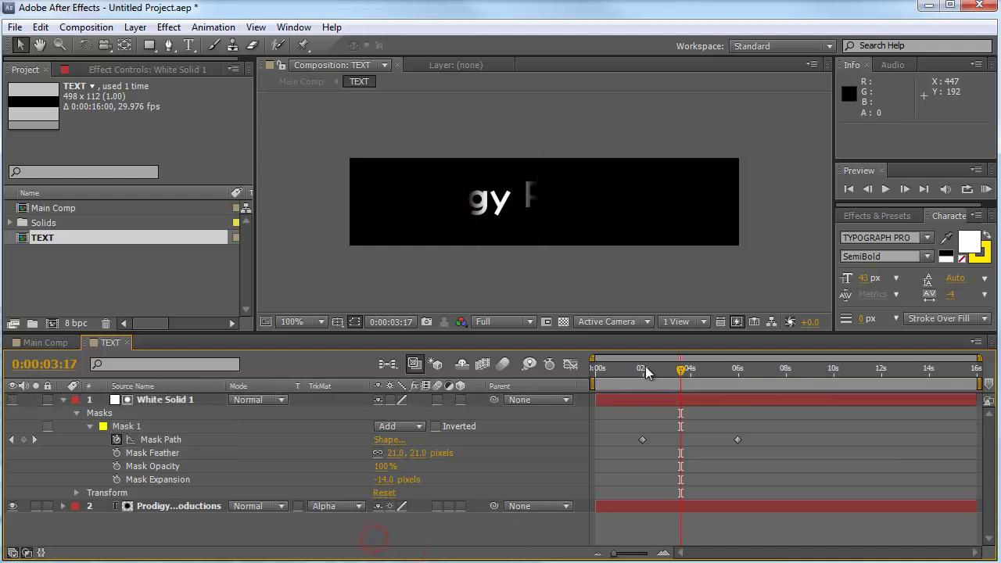
{"action": "left_click_drag", "start_coordinate": [645, 366], "coordinate": [690, 357]}
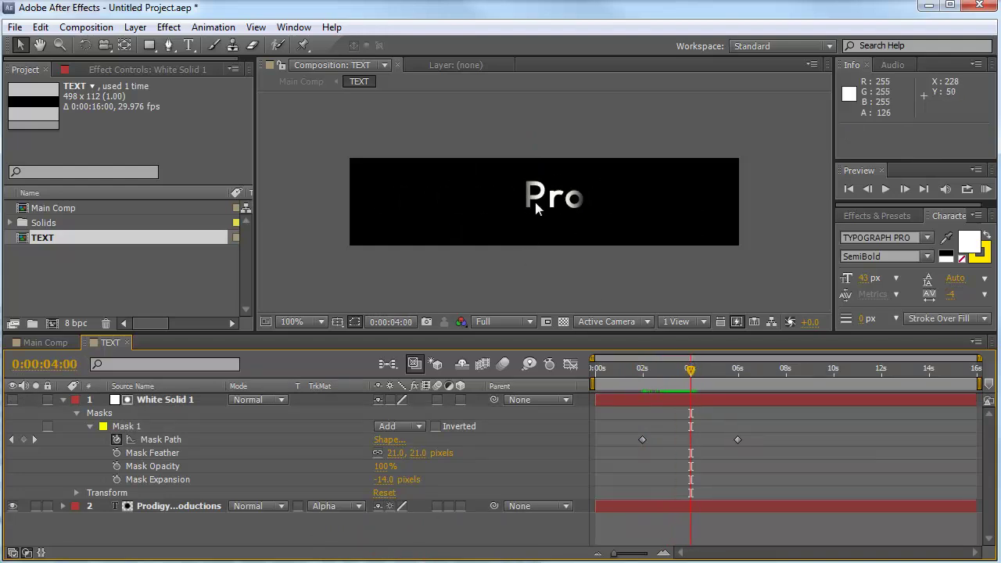
{"action": "left_click", "coordinate": [58, 342]}
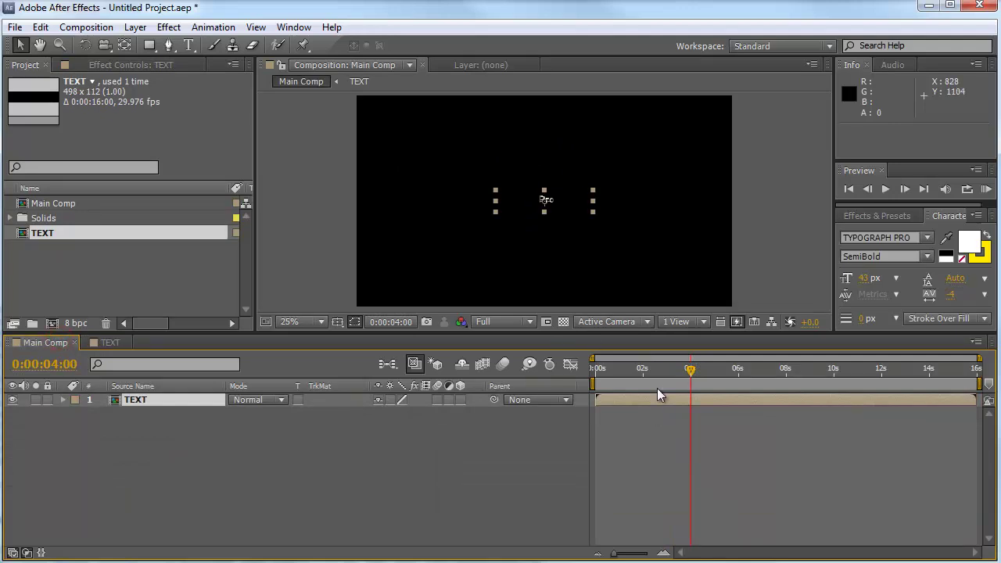
- Preview Main Comp and select the TEXT composition in the Project panel
{"action": "left_click_drag", "start_coordinate": [657, 388], "coordinate": [677, 378]}
{"action": "left_click", "coordinate": [492, 431]}
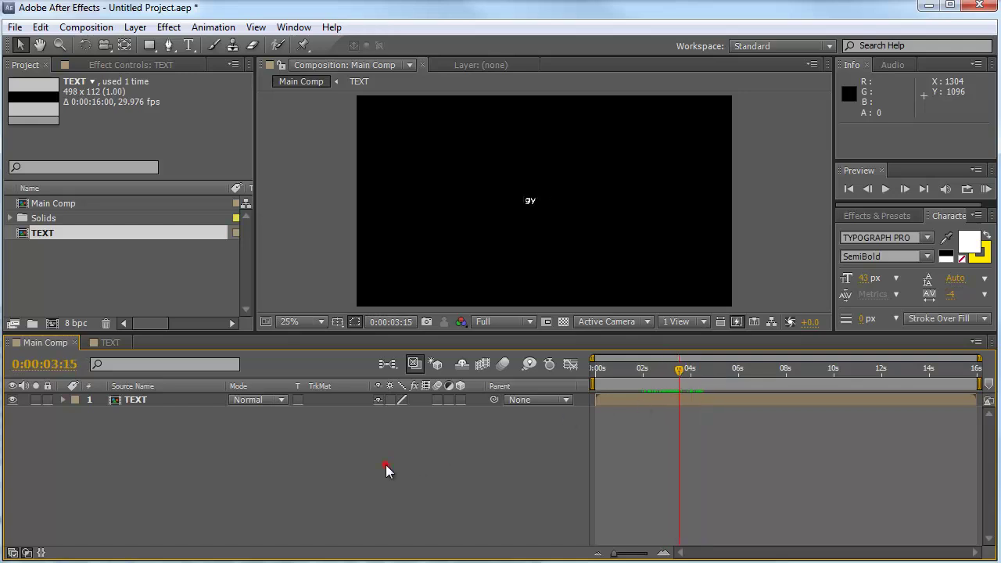
{"action": "left_click", "coordinate": [93, 279]}
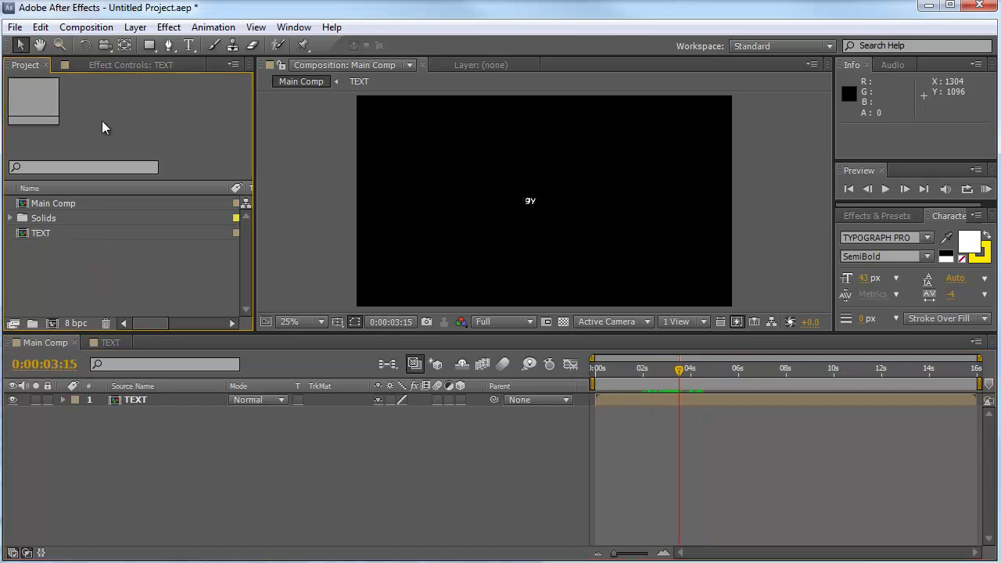
{"action": "left_click", "coordinate": [36, 233]}
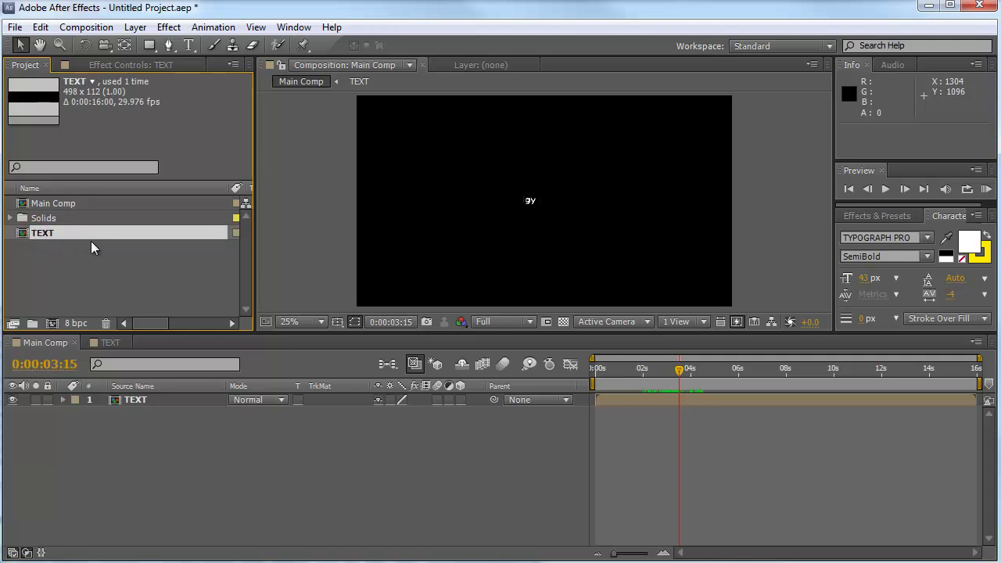
- Duplicate TEXT with Edit > Duplicate and rename TEXT 2 to 'ermitter type'
{"action": "left_click", "coordinate": [40, 27]}
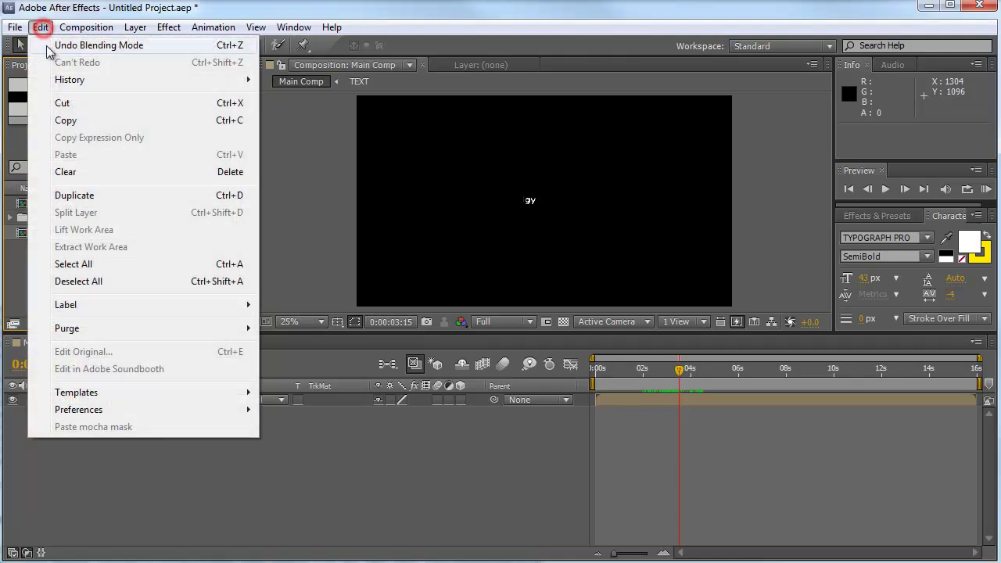
{"action": "left_click", "coordinate": [78, 195]}
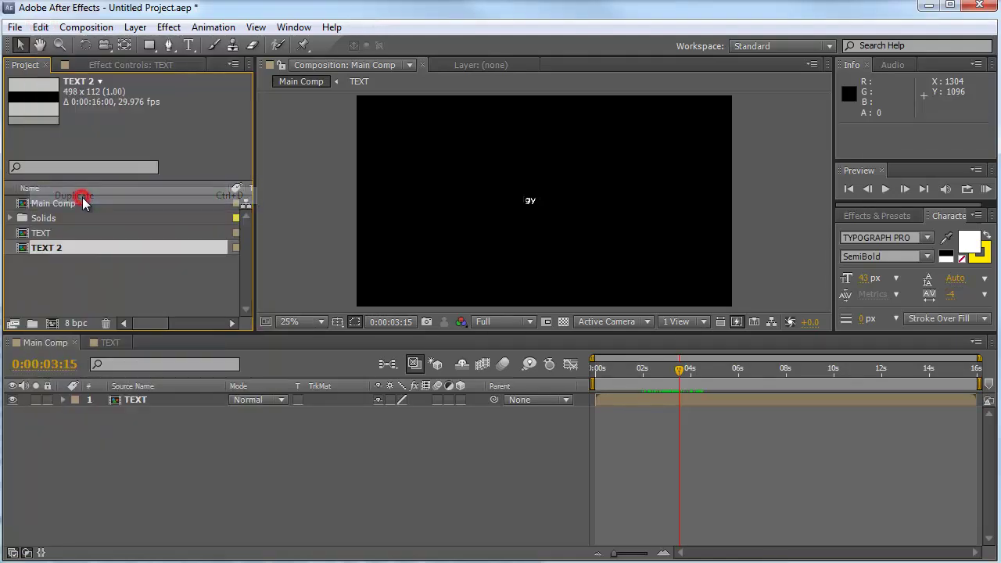
{"action": "left_click", "coordinate": [49, 249]}
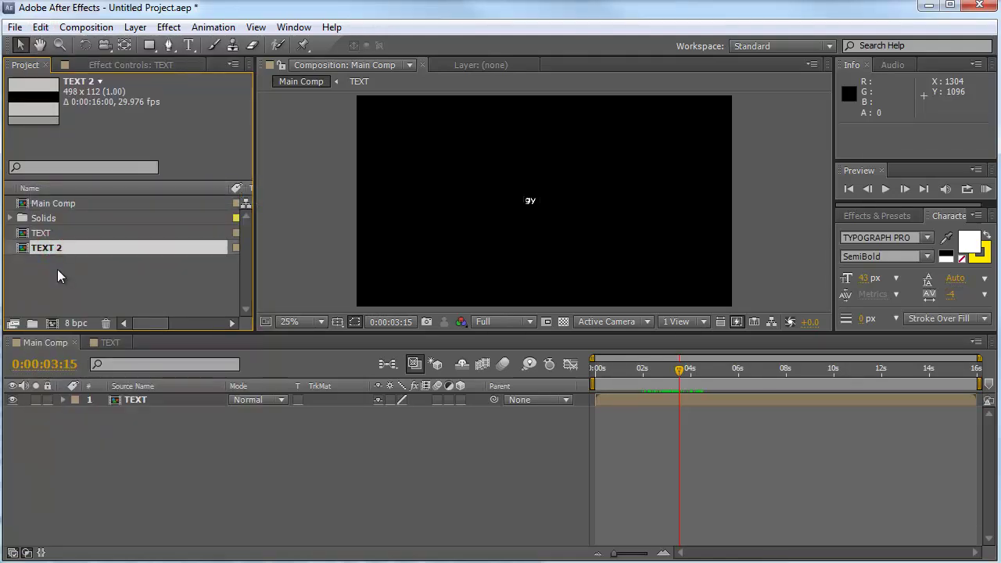
{"action": "key", "text": "Return"}
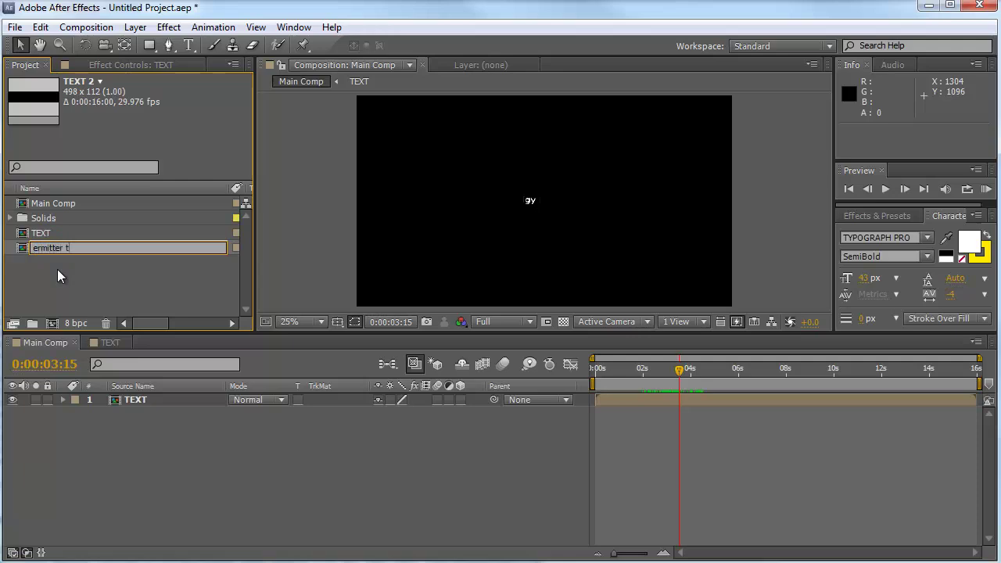
{"action": "type", "text": "ermitter type"}
{"action": "left_click", "coordinate": [44, 267]}
- Add ermitter type to Main Comp, open it, and delete White Solid 1
{"action": "left_click_drag", "start_coordinate": [59, 203], "coordinate": [240, 442]}
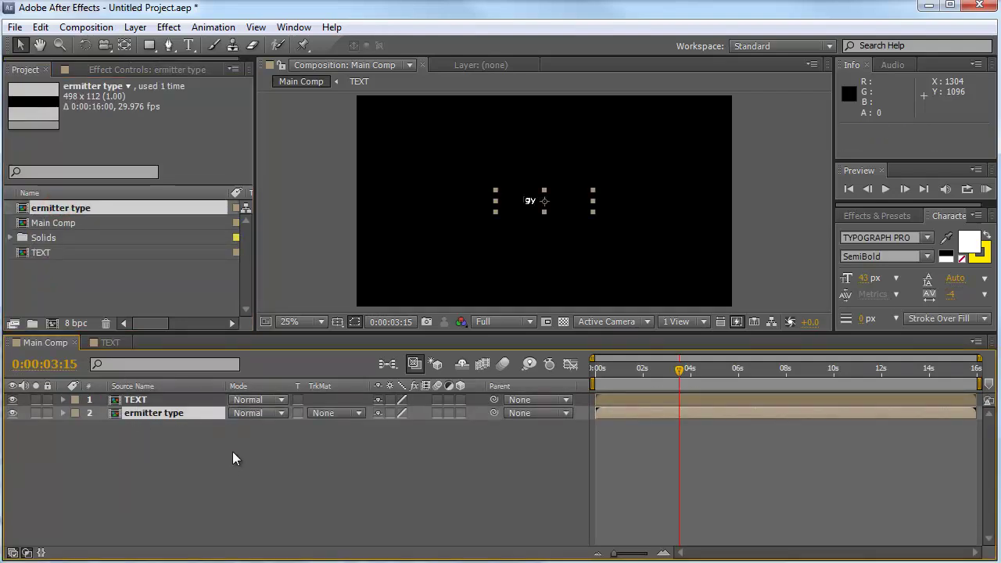
{"action": "double_click", "coordinate": [154, 414]}
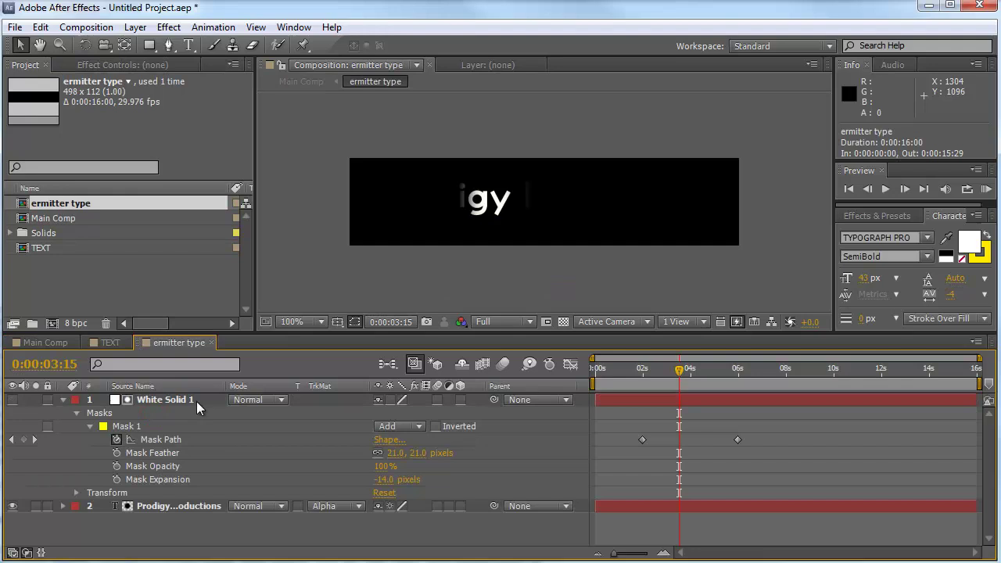
{"action": "left_click", "coordinate": [149, 399]}
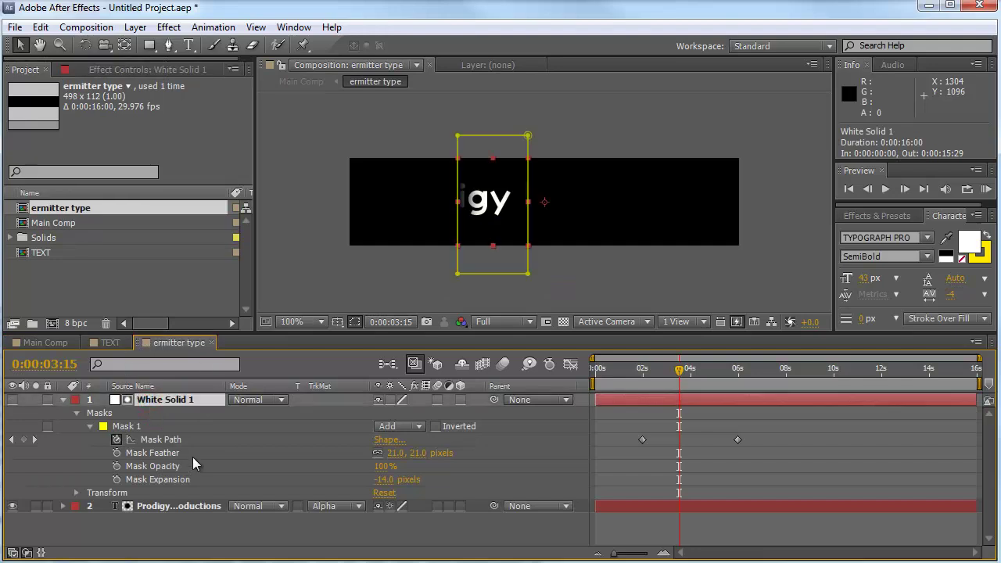
{"action": "key", "text": "Delete"}
- Add a new white solid, White Solid 2, and scale it to 108%
{"action": "right_click", "coordinate": [181, 448]}
{"action": "mouse_move", "coordinate": [298, 457]}
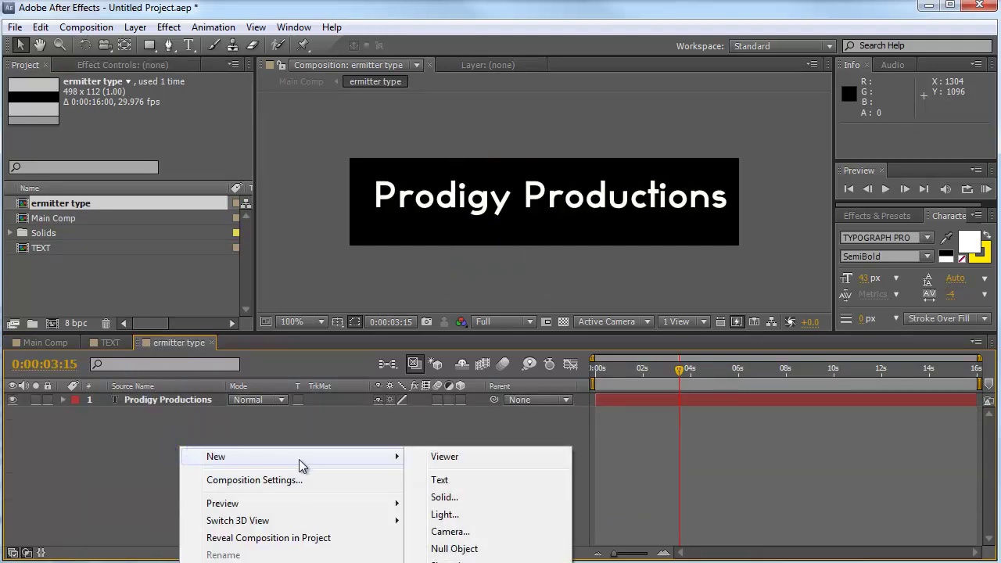
{"action": "left_click", "coordinate": [437, 499]}
{"action": "left_click", "coordinate": [479, 450]}
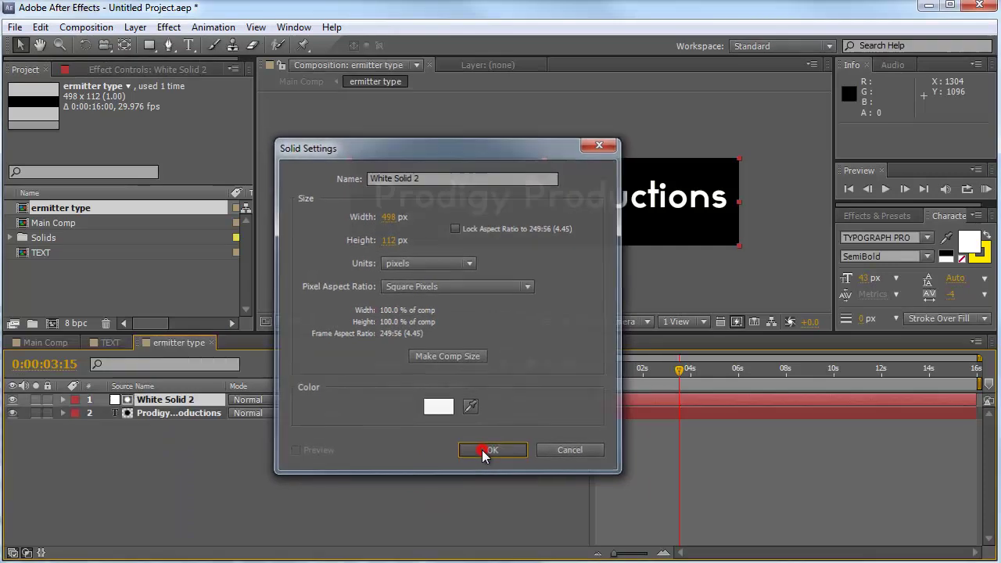
{"action": "key", "text": "s"}
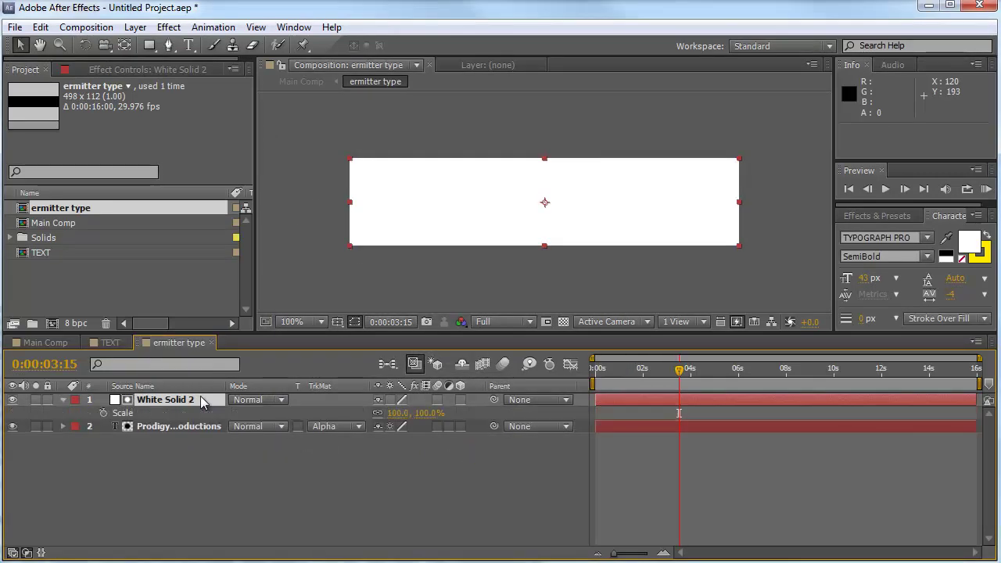
{"action": "left_click", "coordinate": [427, 413]}
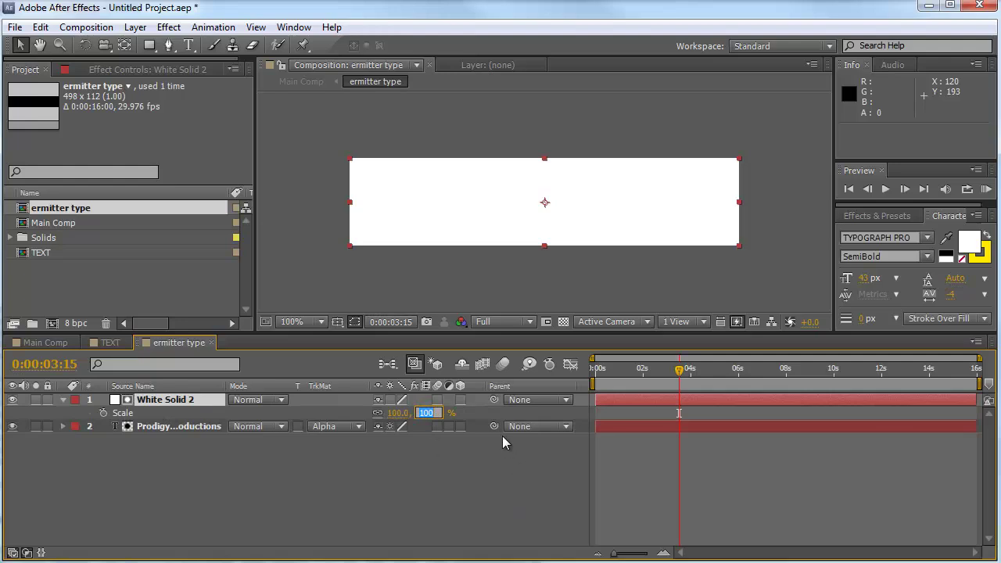
{"action": "left_click", "coordinate": [446, 462]}
{"action": "mouse_move", "coordinate": [424, 413]}
{"action": "left_mouse_down"}
{"action": "mouse_move", "coordinate": [434, 409]}
{"action": "mouse_move", "coordinate": [434, 423]}
{"action": "left_mouse_up"}
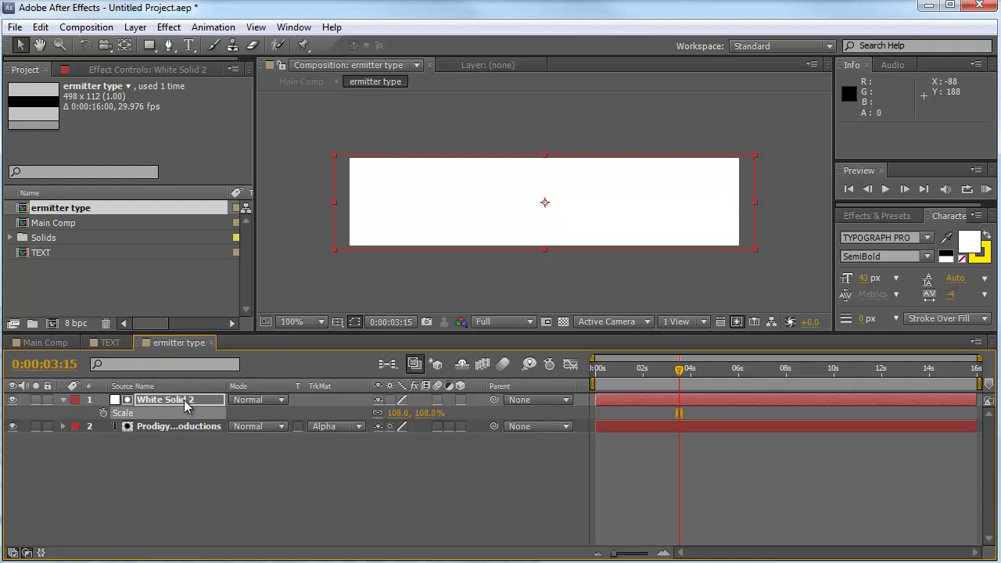
- Keyframe White Solid 2's Position at 2s and 6s so it slides right off the text
{"action": "key", "text": "p"}
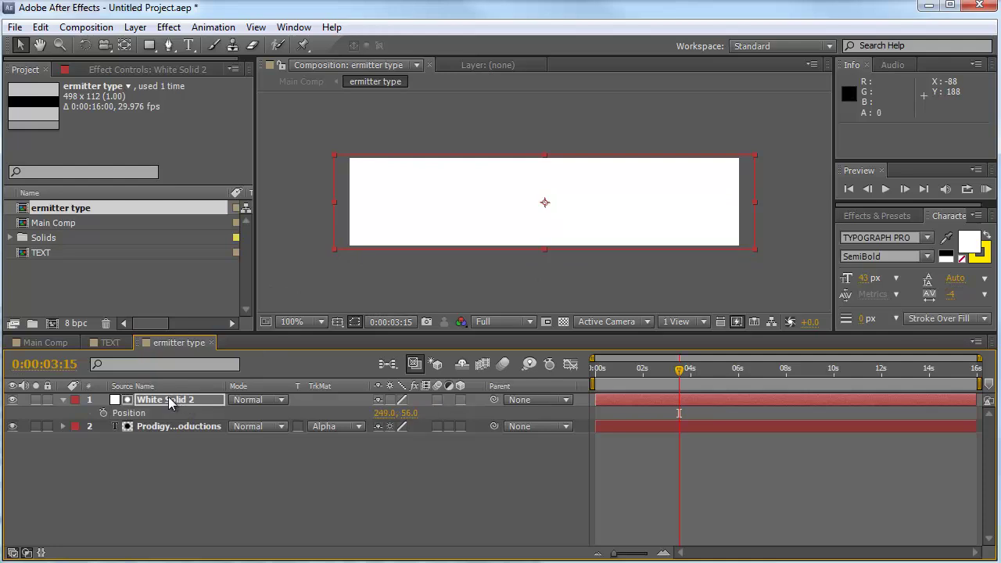
{"action": "left_click", "coordinate": [103, 413]}
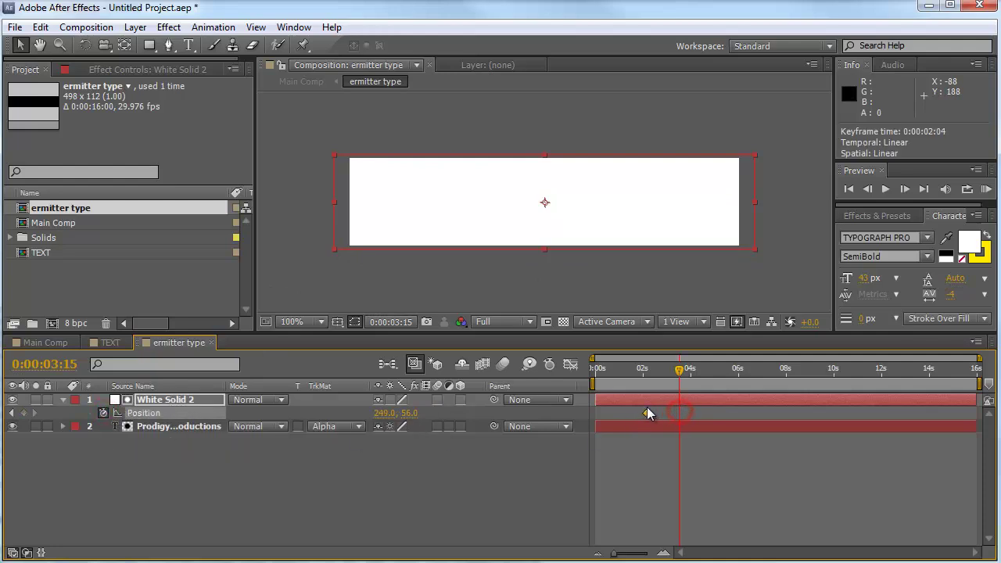
{"action": "left_click_drag", "start_coordinate": [646, 407], "coordinate": [643, 408]}
{"action": "left_click_drag", "start_coordinate": [643, 368], "coordinate": [739, 394]}
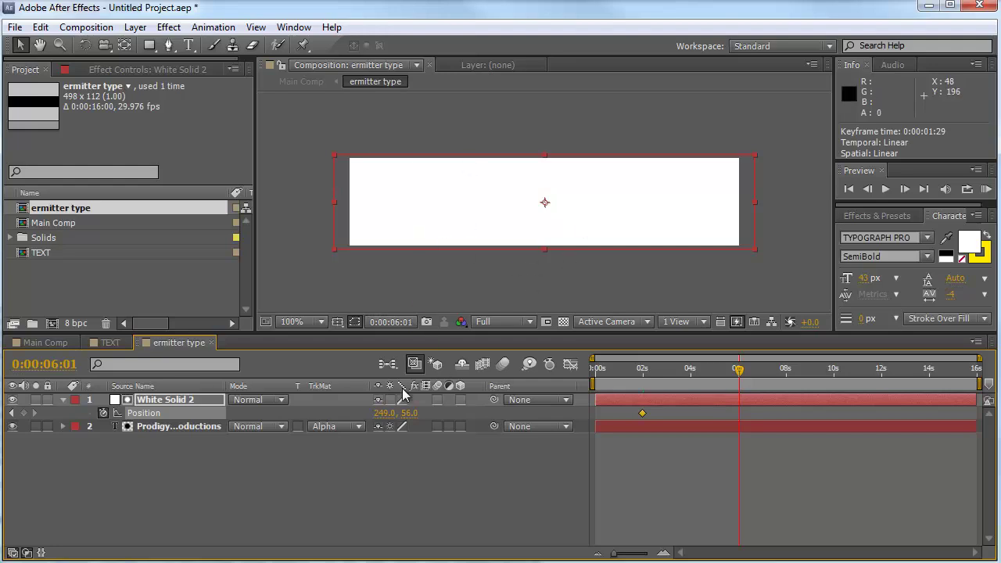
{"action": "left_click_drag", "start_coordinate": [384, 413], "coordinate": [831, 440]}
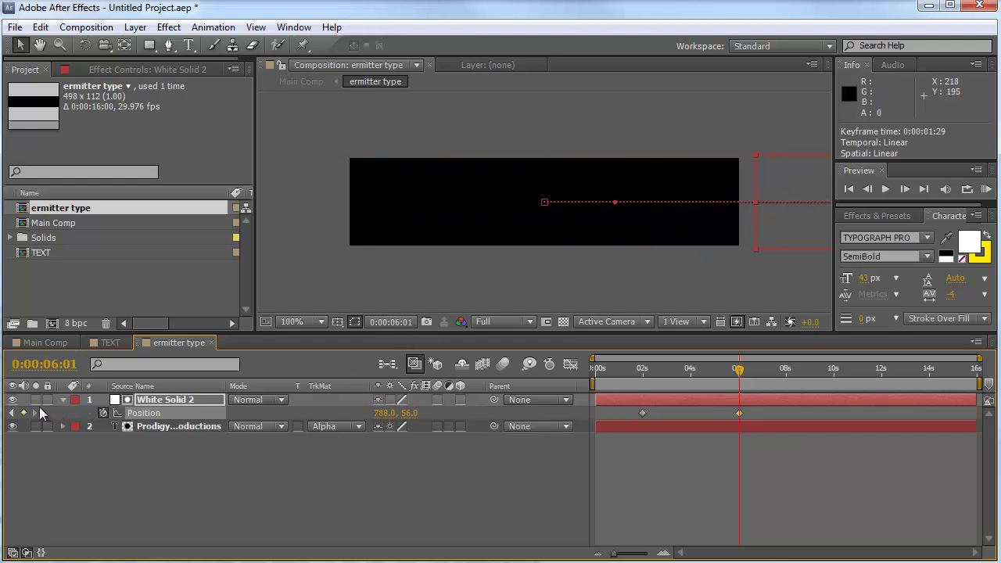
- Toggle the solid's visibility and scrub around 3s to check the text reveal
{"action": "left_click", "coordinate": [13, 400]}
{"action": "left_click", "coordinate": [670, 372]}
{"action": "left_click_drag", "start_coordinate": [670, 377], "coordinate": [633, 383]}
{"action": "left_click", "coordinate": [44, 343]}
{"action": "scroll", "coordinate": [557, 252], "scroll_direction": "up", "scroll_amount": 2}
- Add a white Spot light named Light 1 at 100% intensity via New > Light
{"action": "scroll", "coordinate": [526, 211], "scroll_direction": "down", "scroll_amount": 1}
{"action": "left_click", "coordinate": [455, 461]}
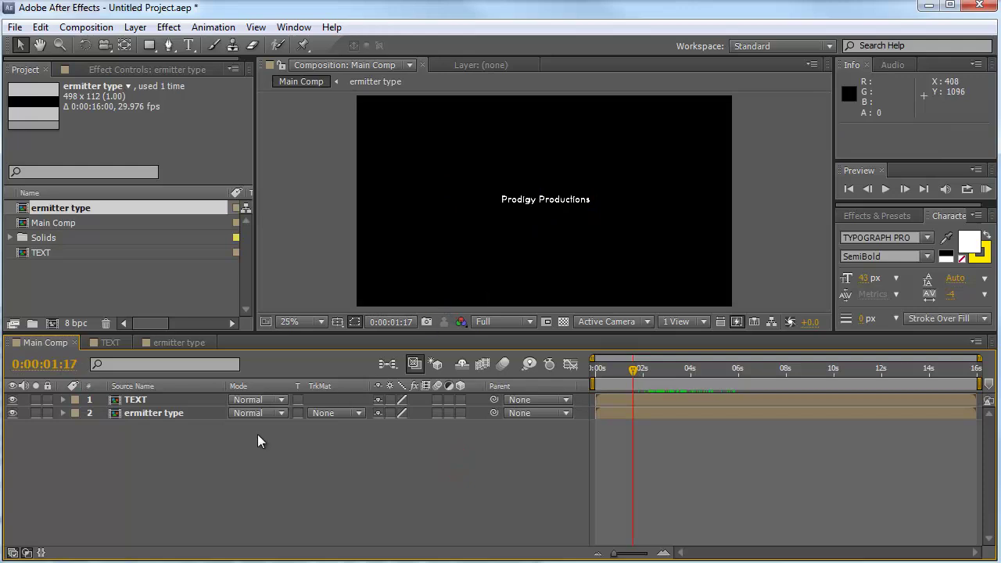
{"action": "right_click", "coordinate": [191, 449]}
{"action": "mouse_move", "coordinate": [219, 466]}
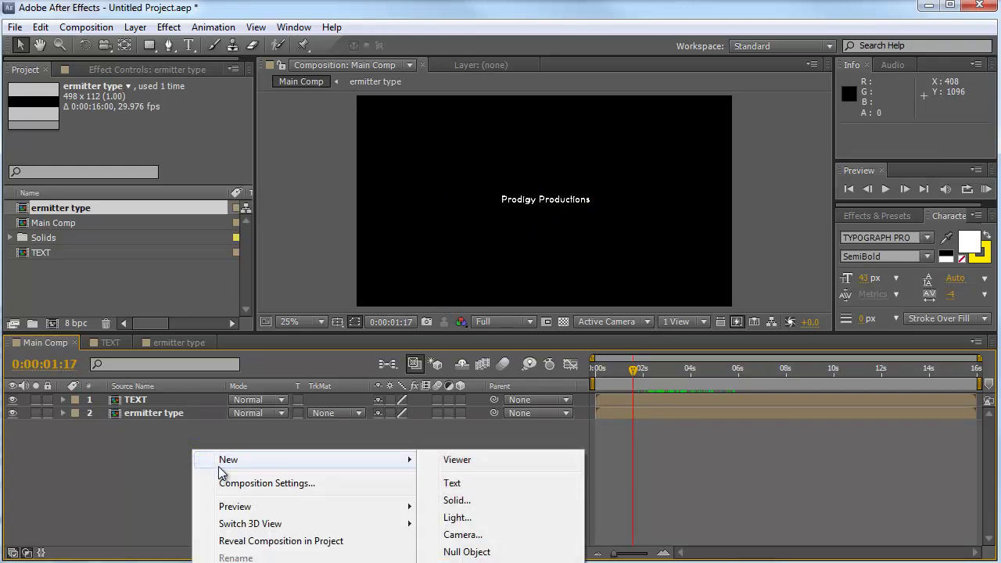
{"action": "left_click", "coordinate": [485, 517]}
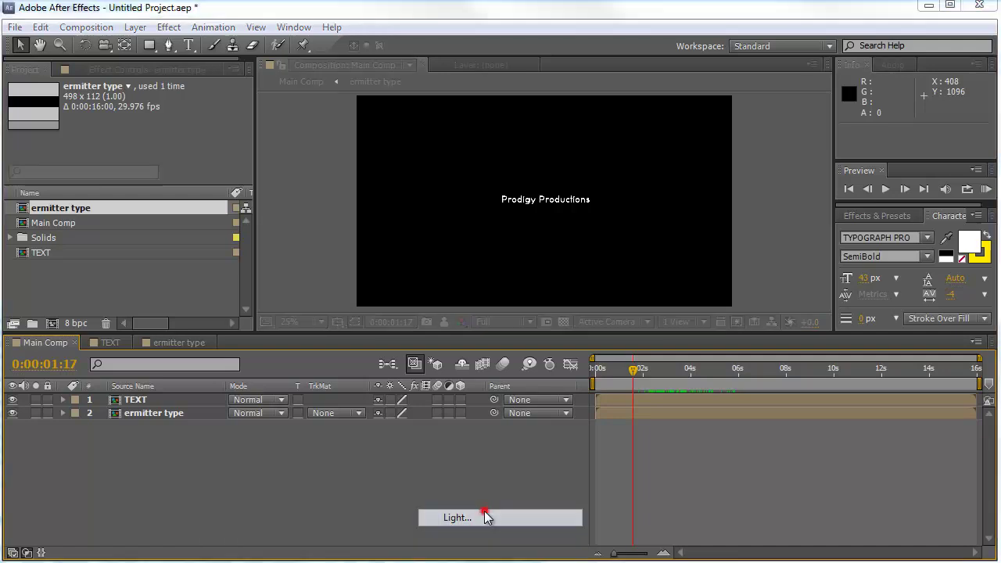
{"action": "left_click", "coordinate": [552, 146]}
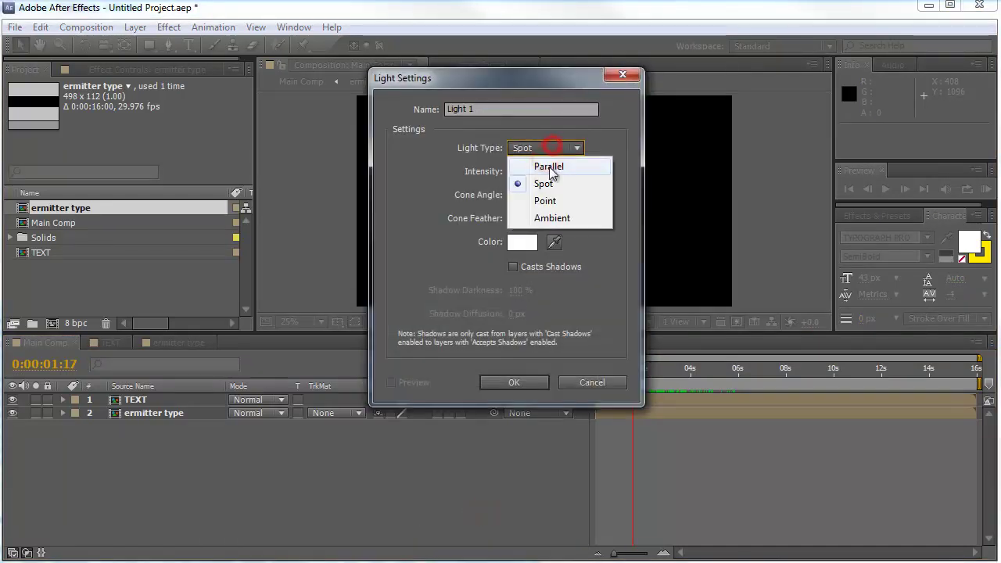
{"action": "left_click", "coordinate": [549, 180]}
{"action": "left_click", "coordinate": [528, 241]}
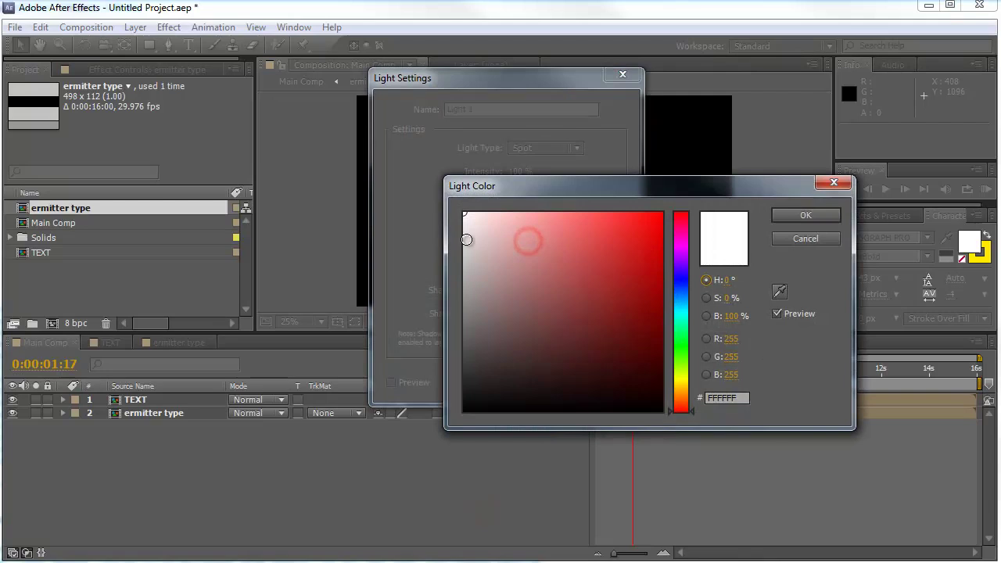
{"action": "left_click", "coordinate": [792, 216]}
{"action": "left_click", "coordinate": [527, 380]}
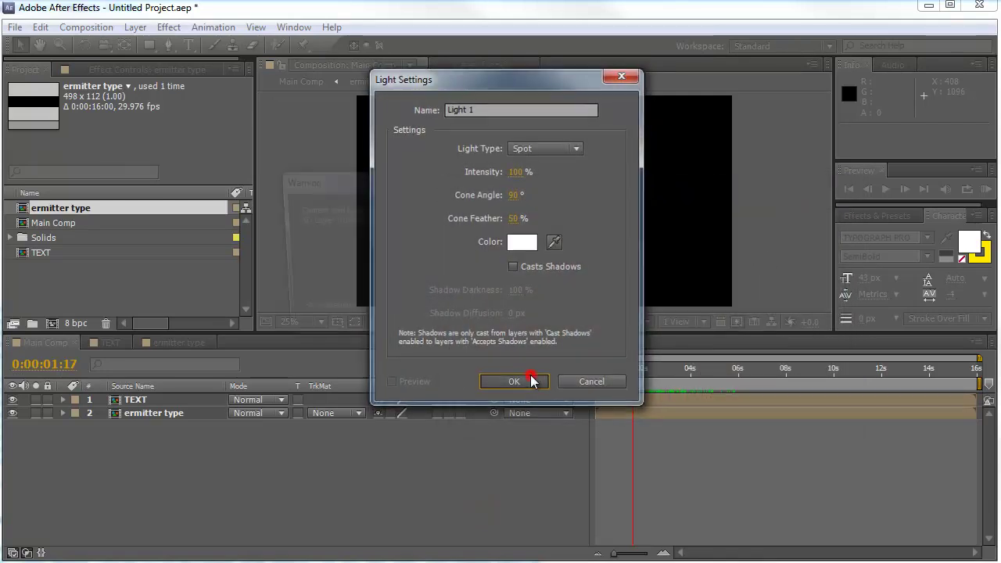
- Enable composition motion blur and motion blur switches on the solid, text, TEXT and ermitter type layers
{"action": "left_click", "coordinate": [557, 320]}
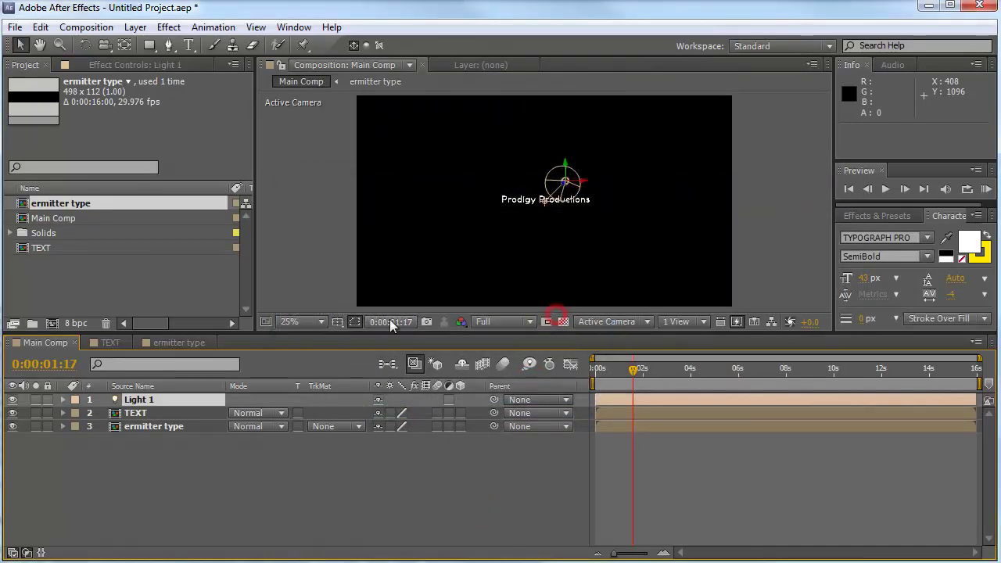
{"action": "left_click", "coordinate": [504, 364]}
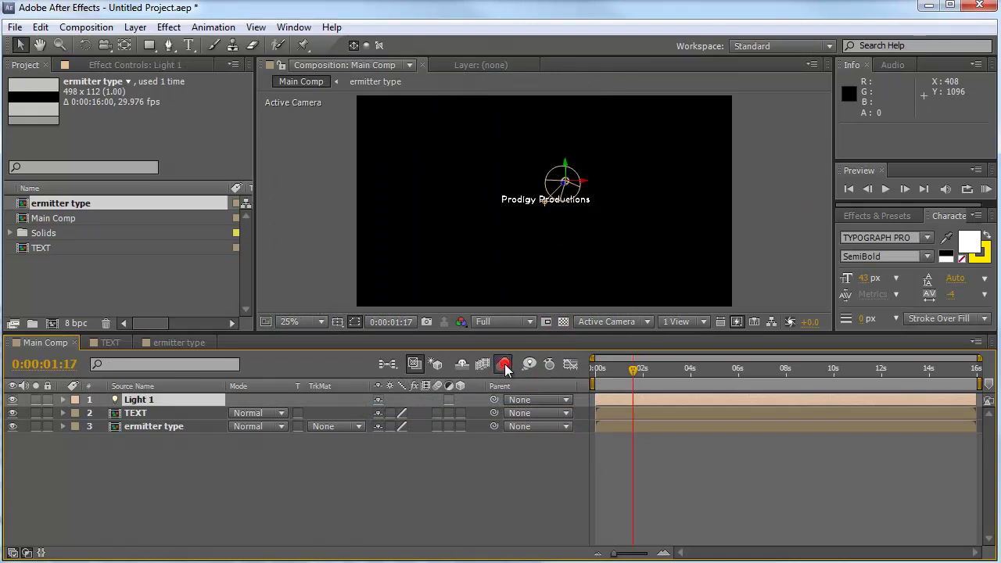
{"action": "left_click", "coordinate": [110, 343]}
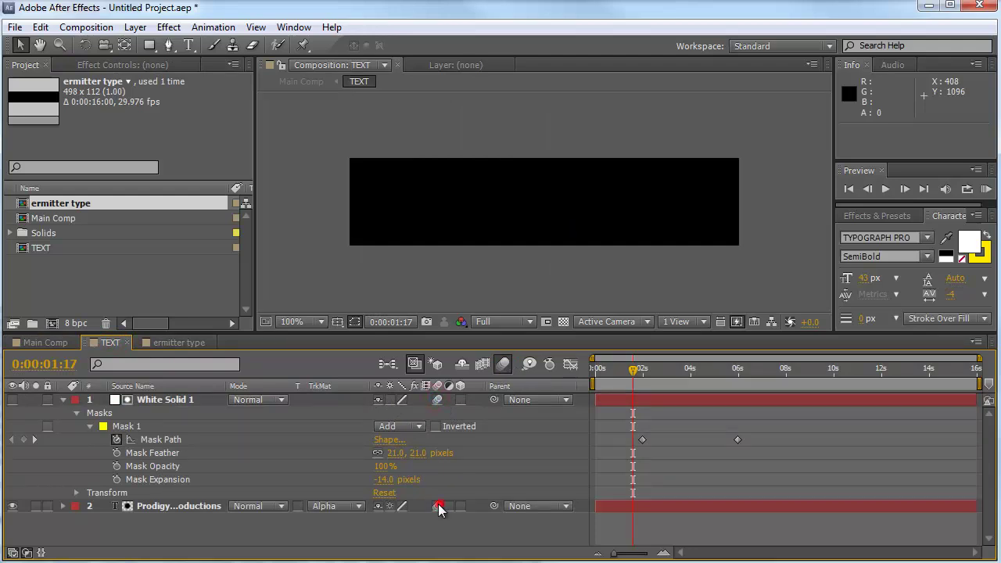
{"action": "left_click", "coordinate": [174, 346]}
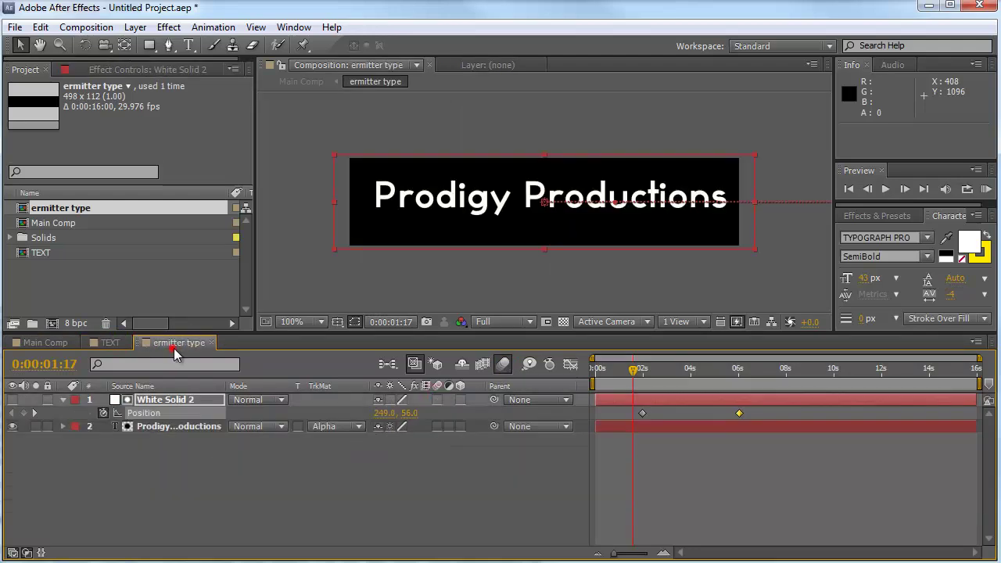
{"action": "left_click", "coordinate": [438, 399]}
{"action": "left_click", "coordinate": [437, 426]}
{"action": "left_click", "coordinate": [48, 342]}
{"action": "left_click", "coordinate": [438, 413]}
{"action": "left_click", "coordinate": [437, 426]}
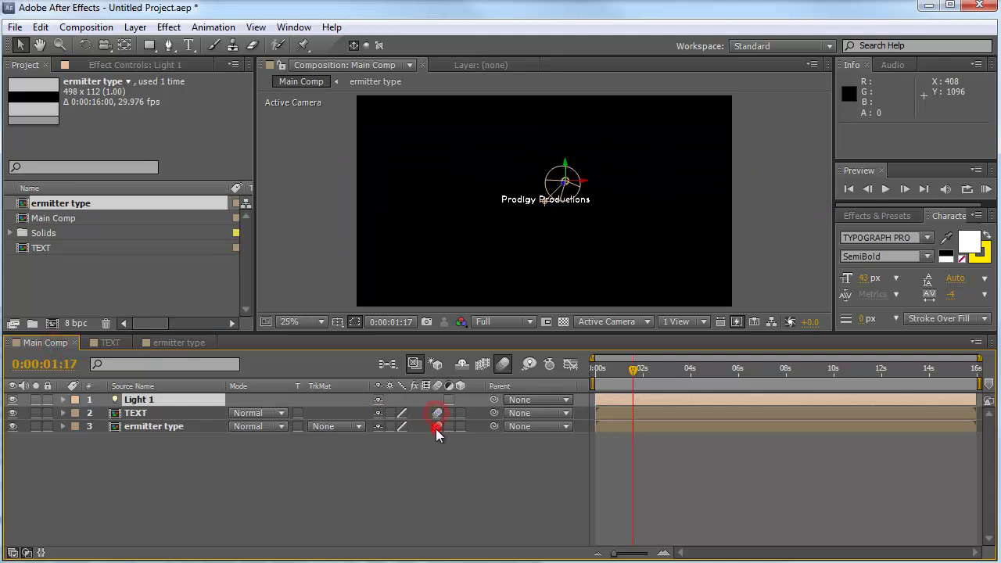
- Make TEXT, ermitter type, both white solids and the Prodigy text layer 3D
{"action": "left_click", "coordinate": [343, 454]}
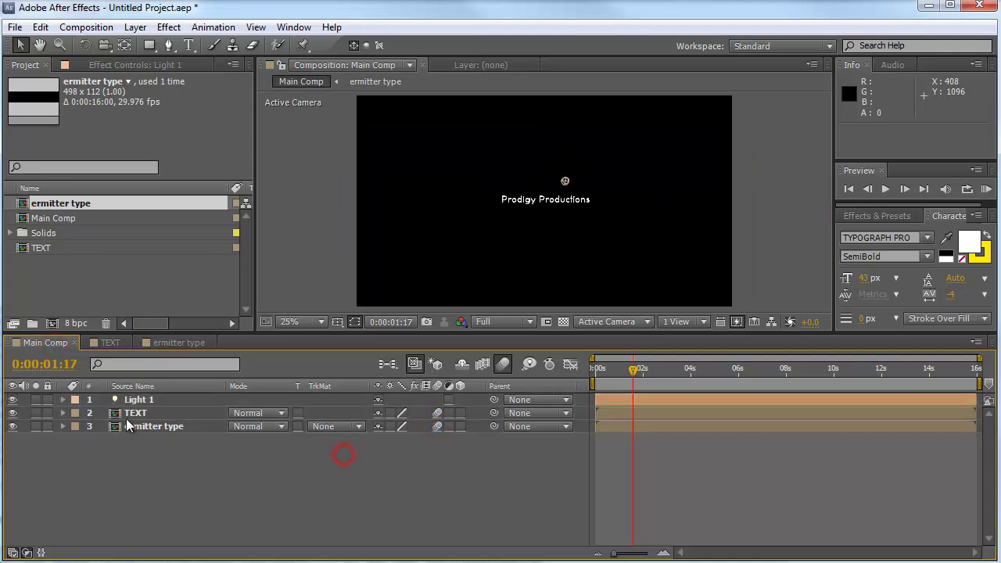
{"action": "left_click", "coordinate": [459, 413]}
{"action": "left_click", "coordinate": [460, 426]}
{"action": "left_click", "coordinate": [459, 480]}
{"action": "key", "text": "shift+comma"}
{"action": "key", "text": "shift+comma"}
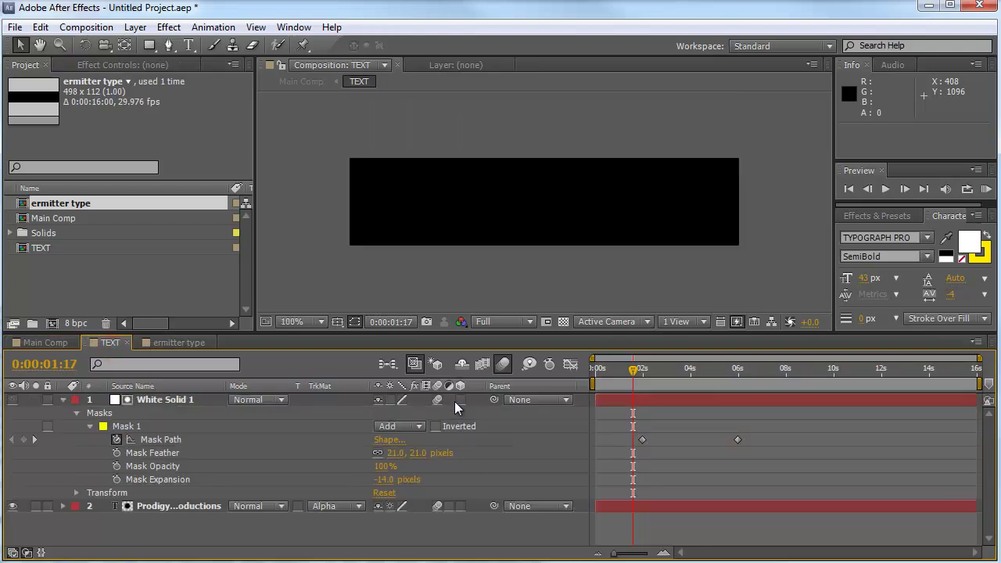
{"action": "left_click", "coordinate": [460, 399]}
{"action": "left_click", "coordinate": [459, 519]}
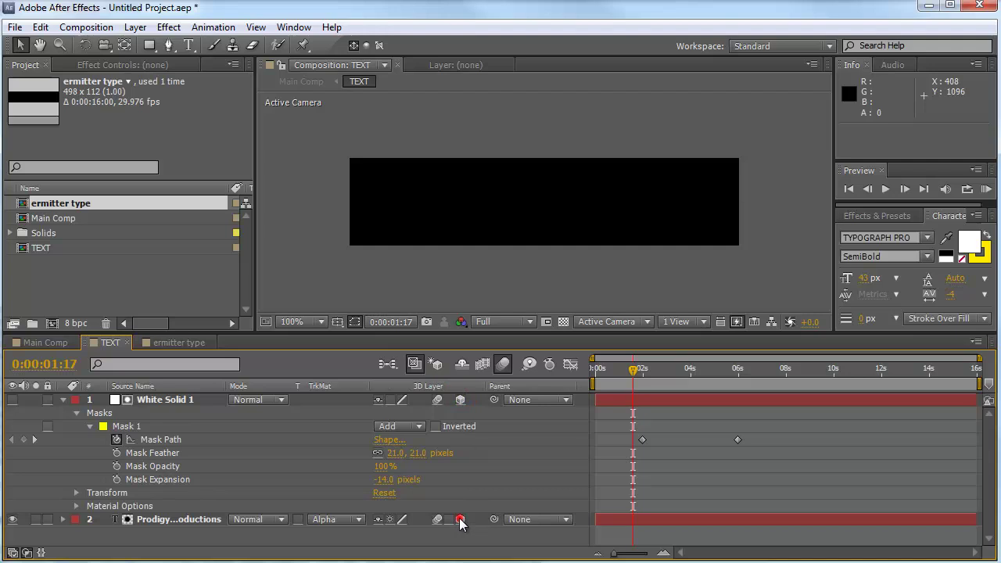
{"action": "left_click", "coordinate": [179, 342]}
{"action": "left_click", "coordinate": [460, 400]}
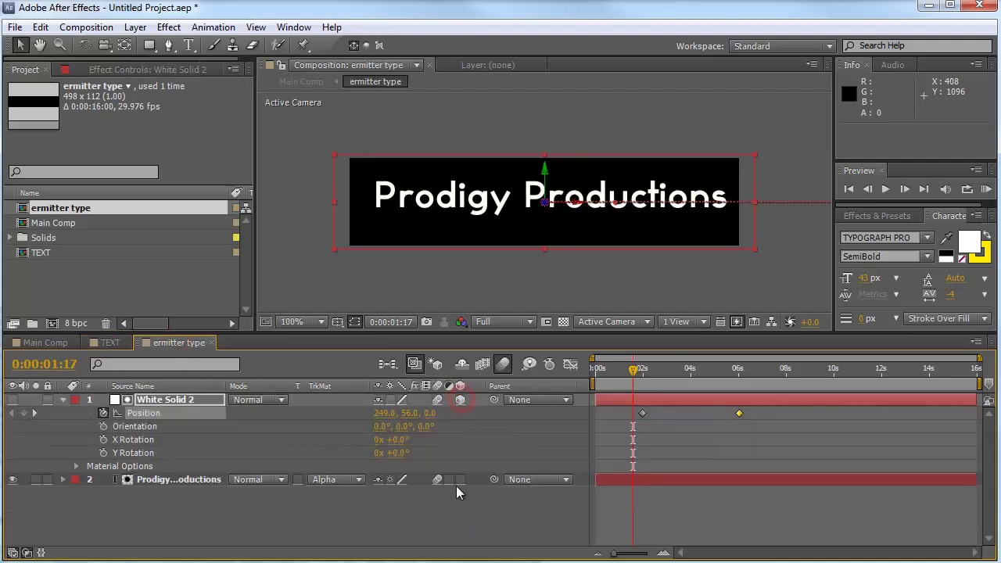
- In Main Comp, toggle collapse transformations on and back off for TEXT and ermitter type
{"action": "left_click", "coordinate": [46, 342]}
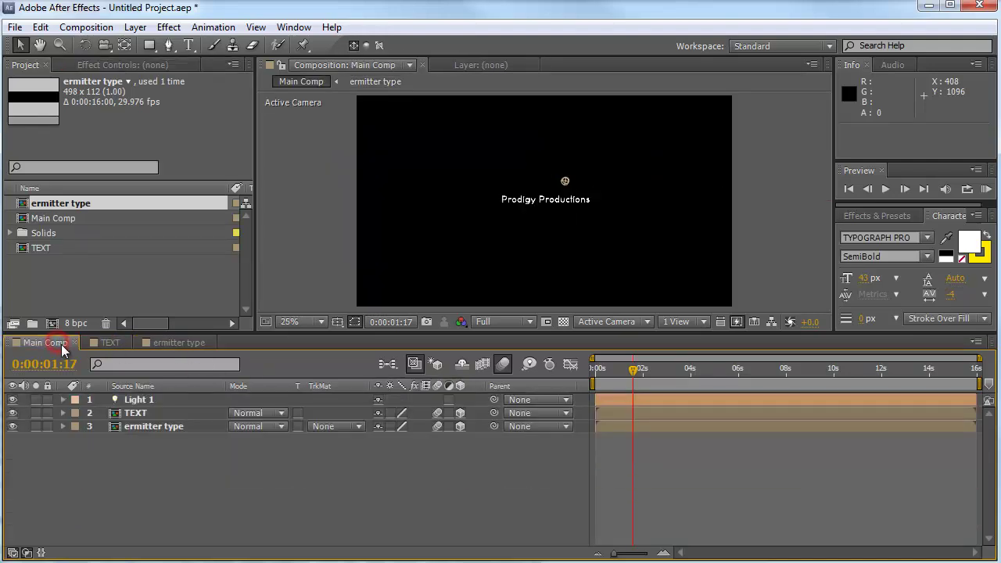
{"action": "left_click", "coordinate": [389, 412]}
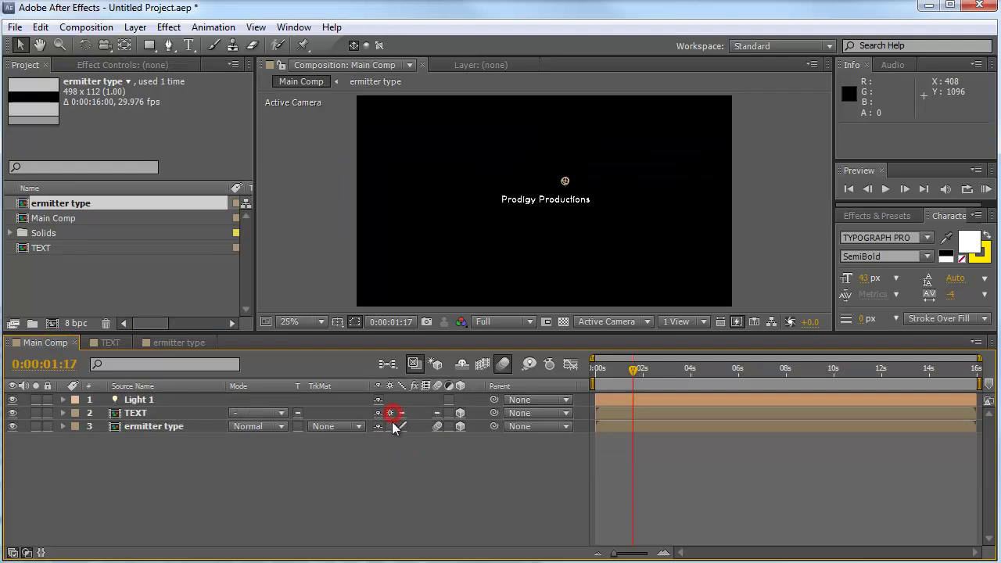
{"action": "left_click", "coordinate": [390, 426]}
{"action": "left_click", "coordinate": [389, 413]}
{"action": "left_click", "coordinate": [390, 426]}
- Aim Light 1 at the title by setting its Point of Interest to 900, 600, 518
{"action": "left_click", "coordinate": [143, 400]}
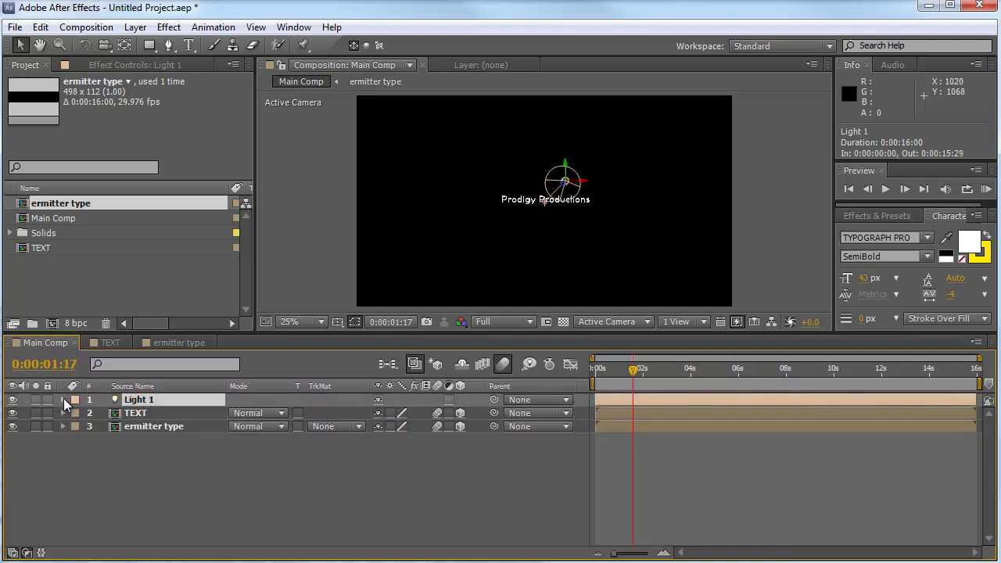
{"action": "left_click", "coordinate": [63, 399]}
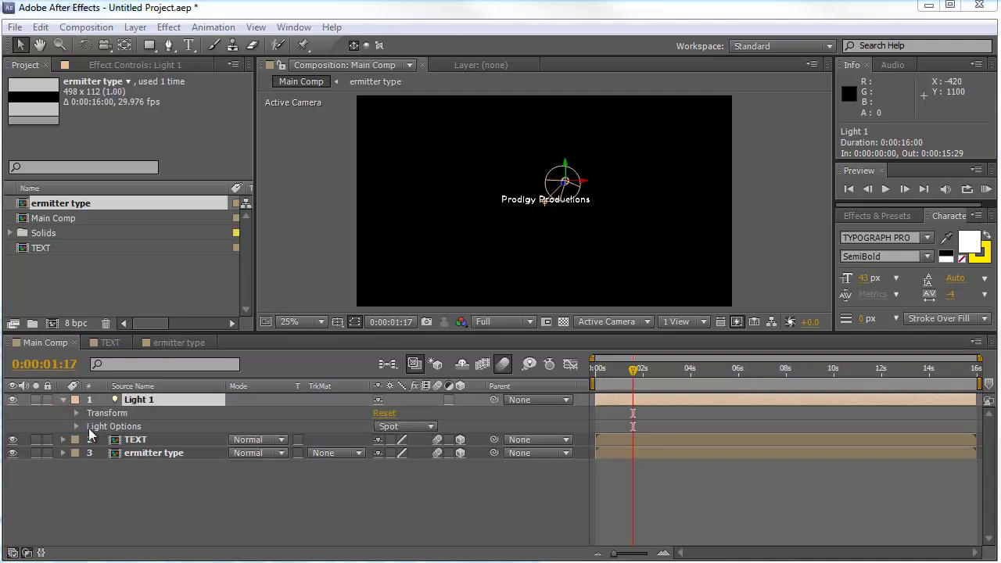
{"action": "left_click", "coordinate": [75, 412]}
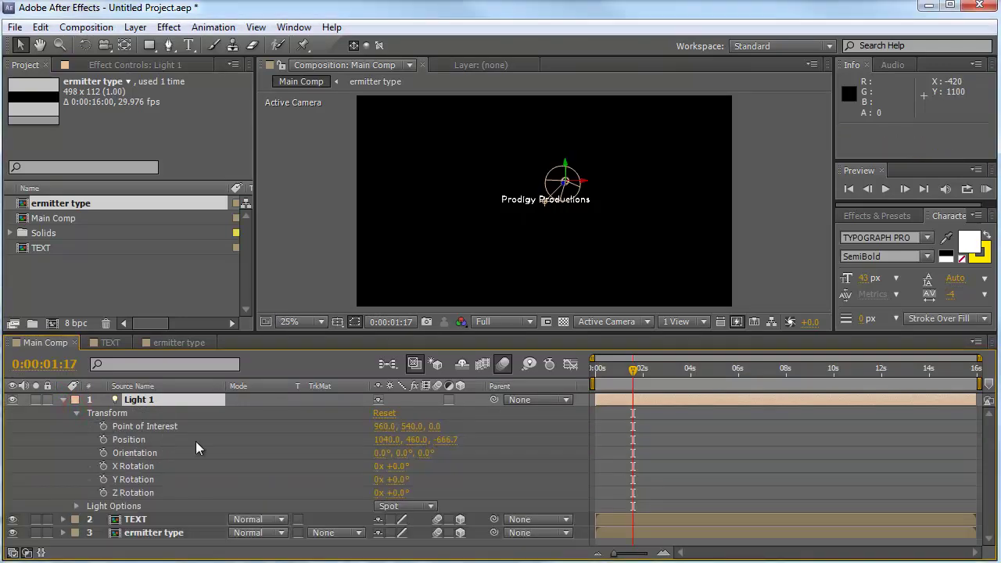
{"action": "left_click", "coordinate": [138, 426]}
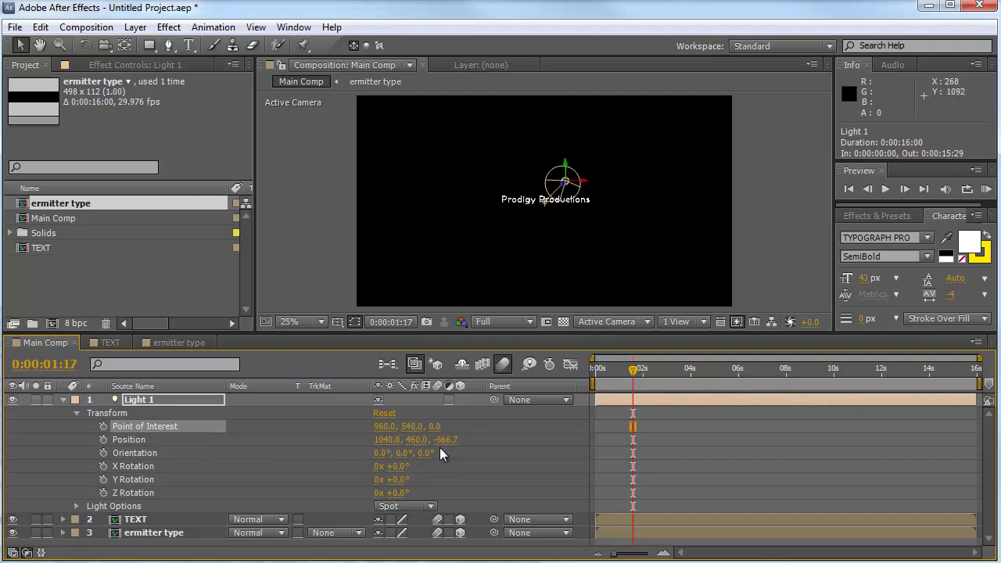
{"action": "left_click", "coordinate": [385, 427]}
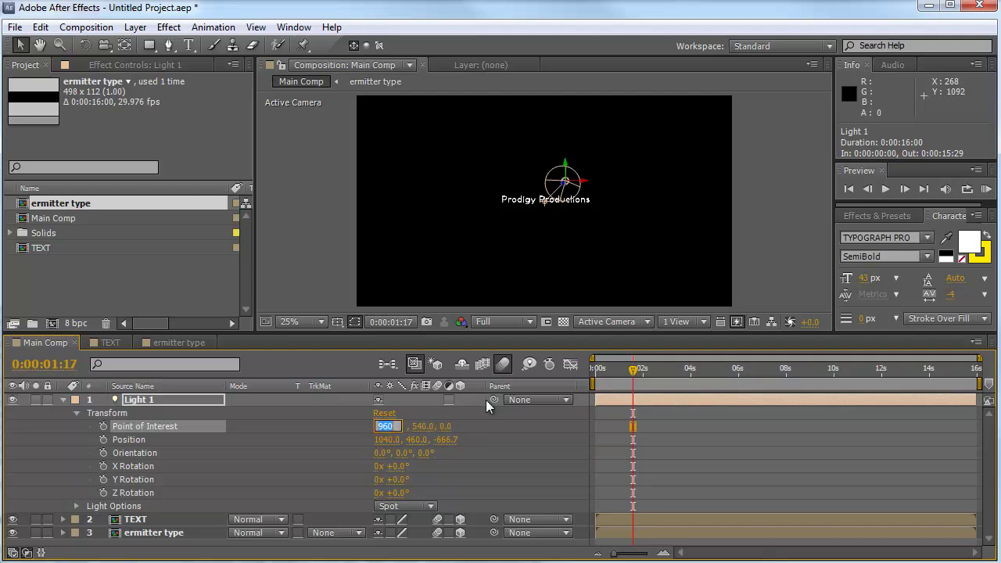
{"action": "type", "text": "900"}
{"action": "key", "text": "Return"}
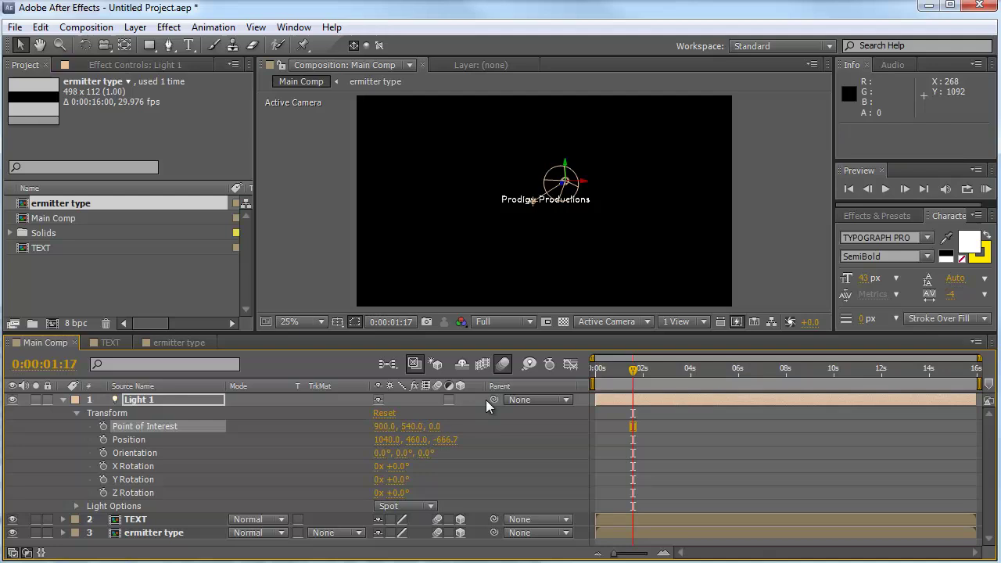
{"action": "left_click", "coordinate": [413, 426]}
{"action": "type", "text": "600"}
{"action": "left_click_drag", "start_coordinate": [443, 426], "coordinate": [531, 432]}
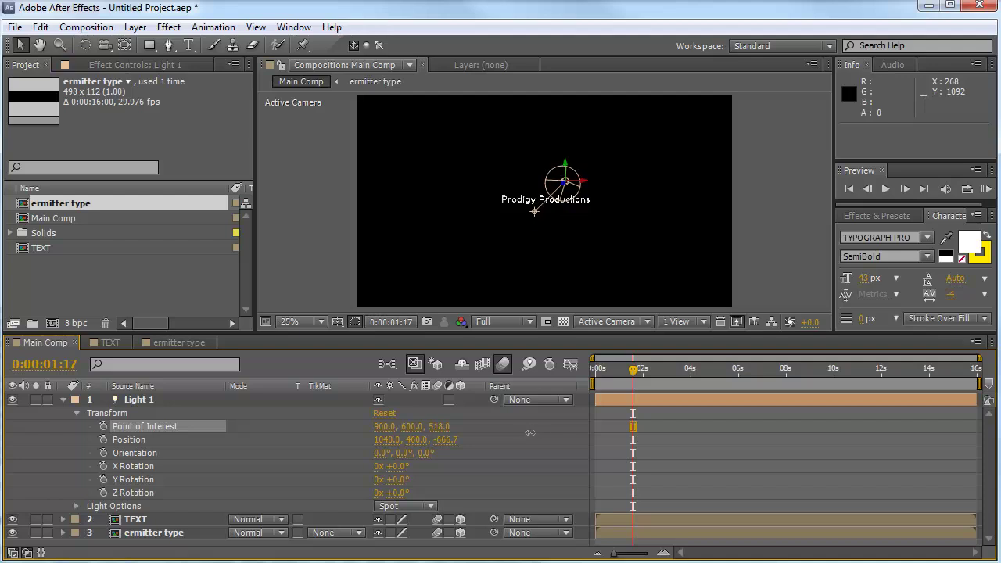
{"action": "key", "text": "Return"}
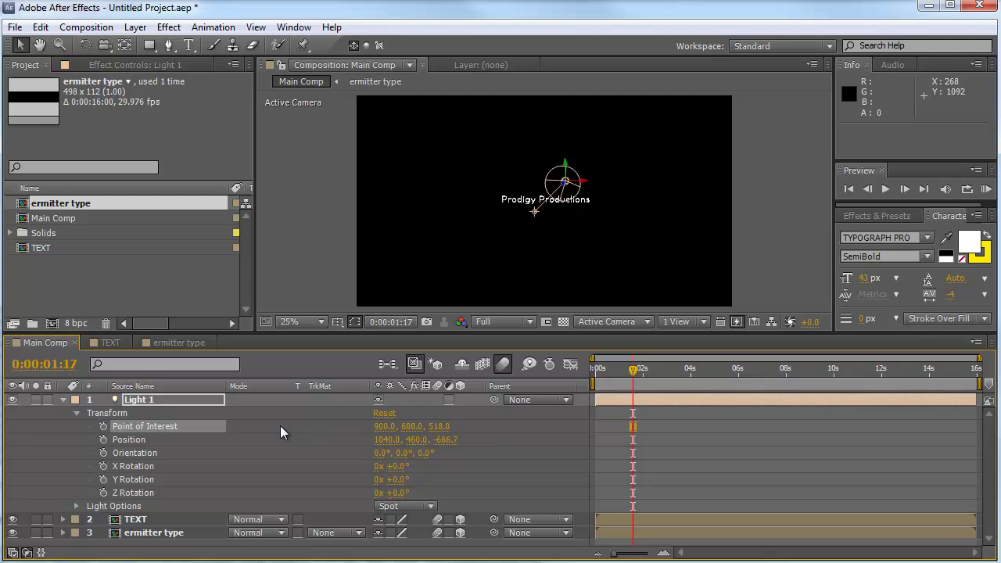
- Set Light 1's Position to 980, 520, -160 and scrub the timeline to preview the lighting
{"action": "left_click", "coordinate": [140, 445]}
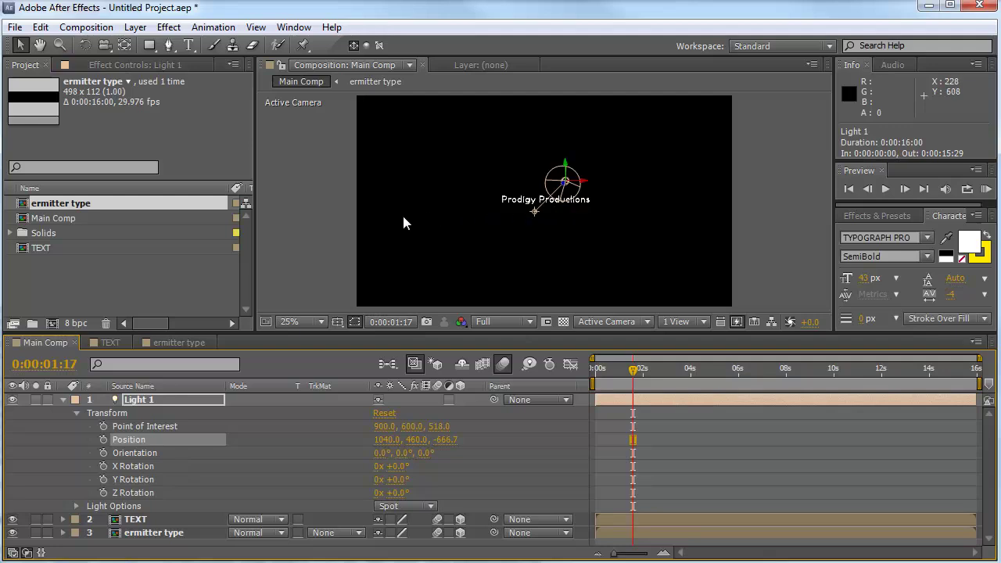
{"action": "left_click", "coordinate": [385, 439]}
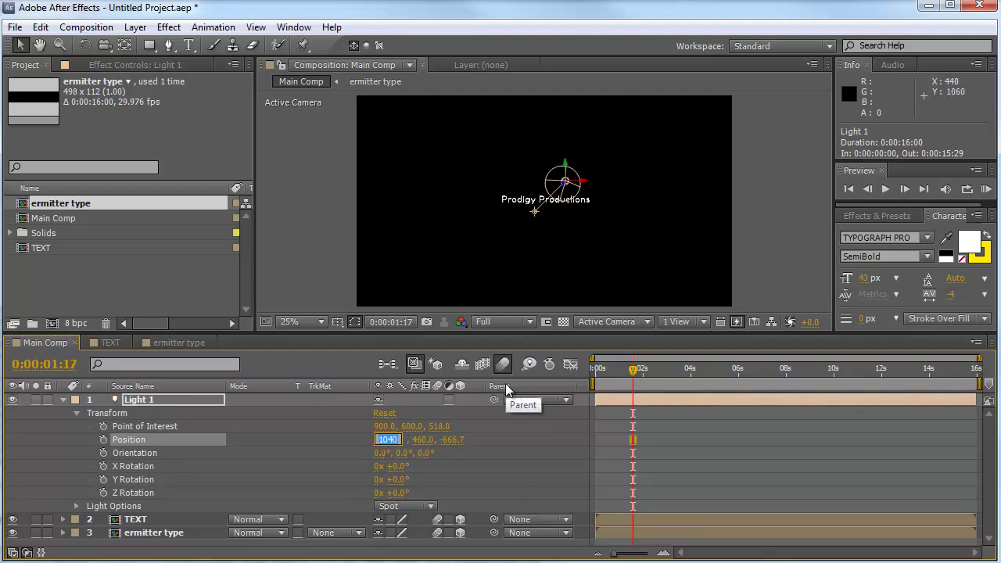
{"action": "type", "text": "980"}
{"action": "key", "text": "Return"}
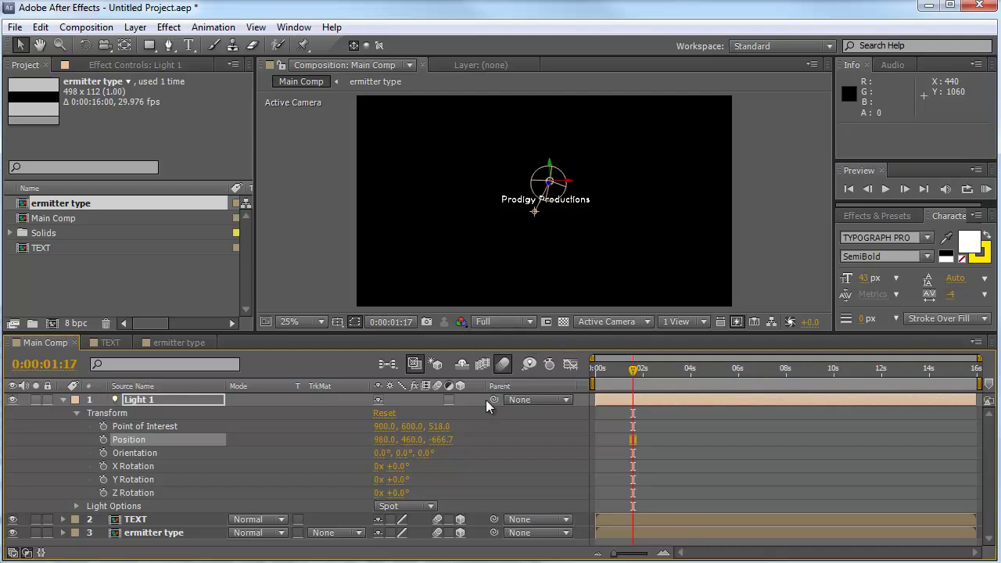
{"action": "left_click", "coordinate": [426, 440]}
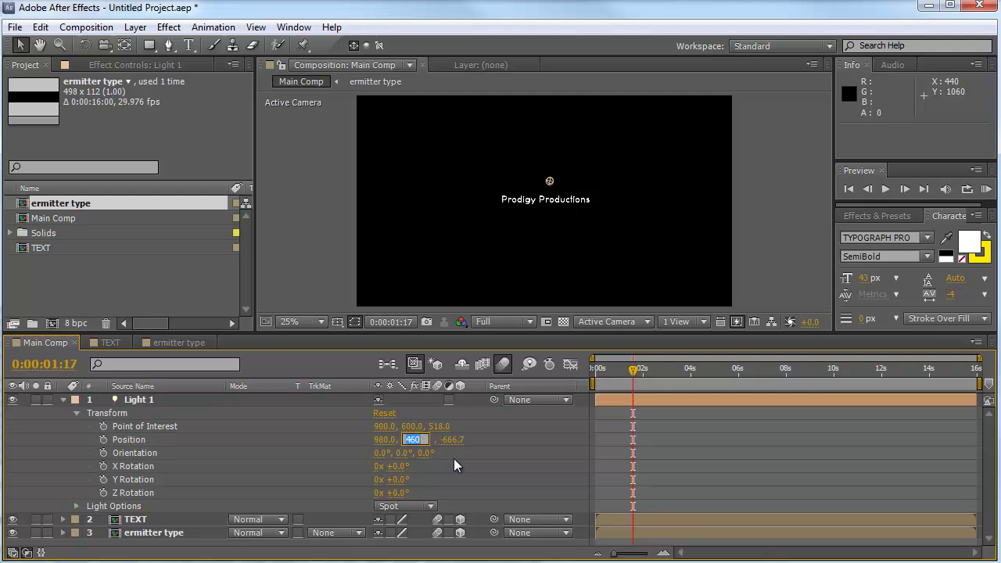
{"action": "type", "text": "520"}
{"action": "key", "text": "Return"}
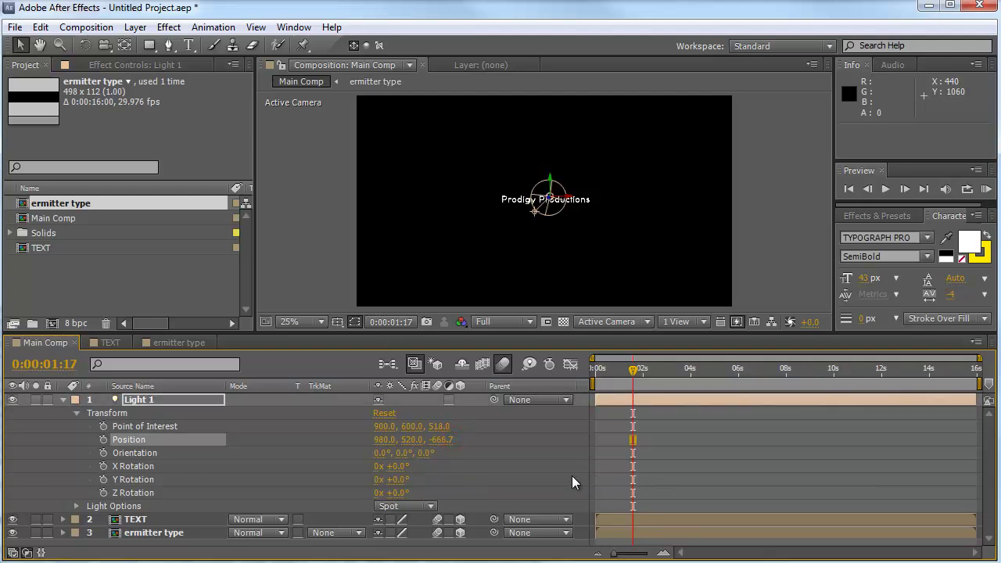
{"action": "left_click", "coordinate": [447, 441]}
{"action": "type", "text": "-160"}
{"action": "key", "text": "Return"}
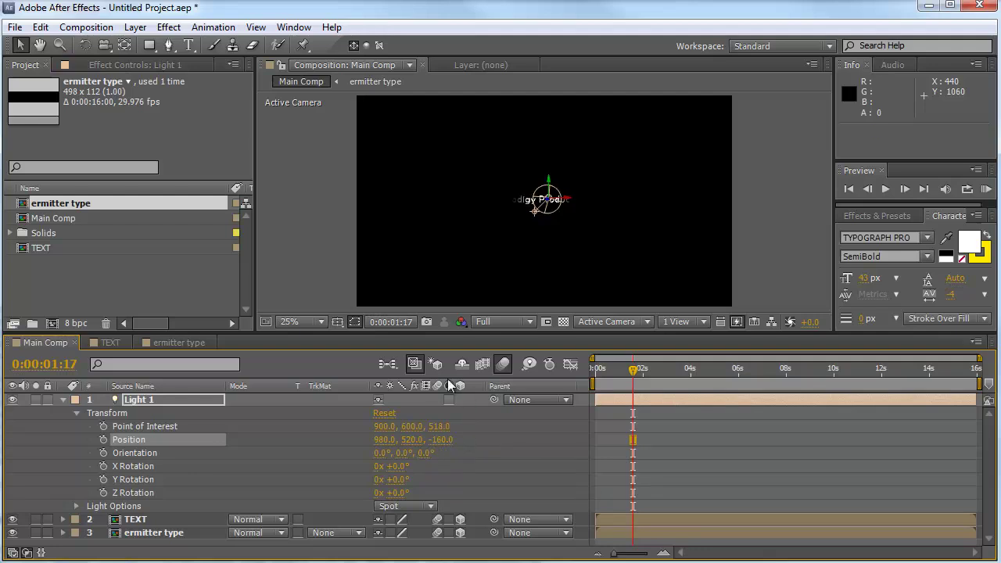
{"action": "left_click_drag", "start_coordinate": [627, 372], "coordinate": [661, 379]}
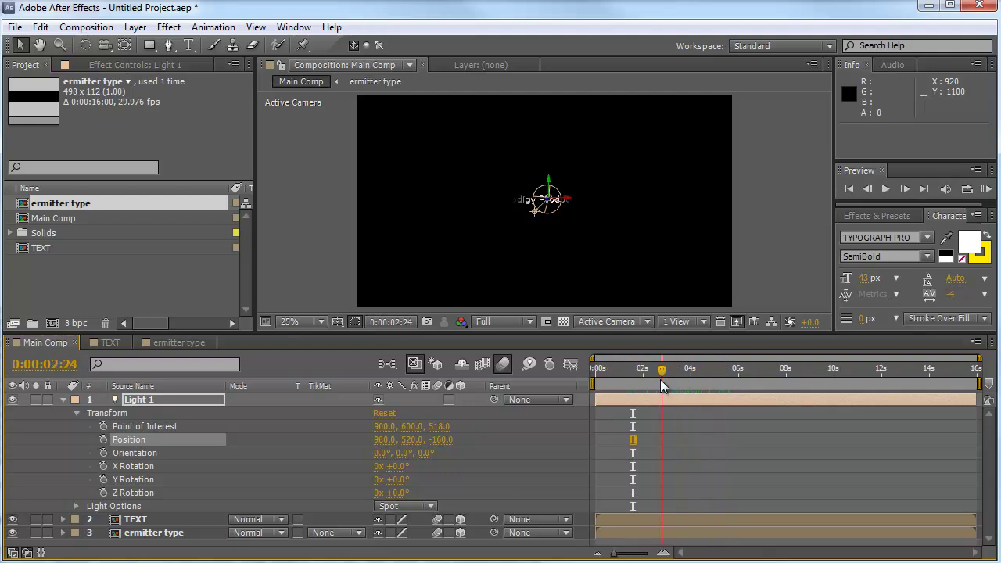
- Keyframe Light 1's Intensity at 70% near 0:00:01:26 and 0% at the start
{"action": "left_click", "coordinate": [74, 505]}
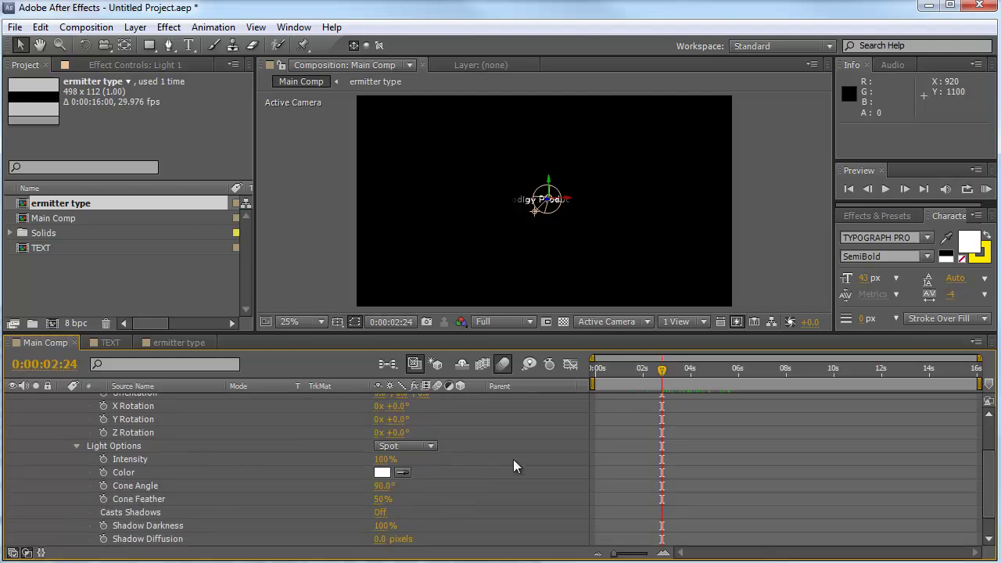
{"action": "left_click", "coordinate": [639, 377]}
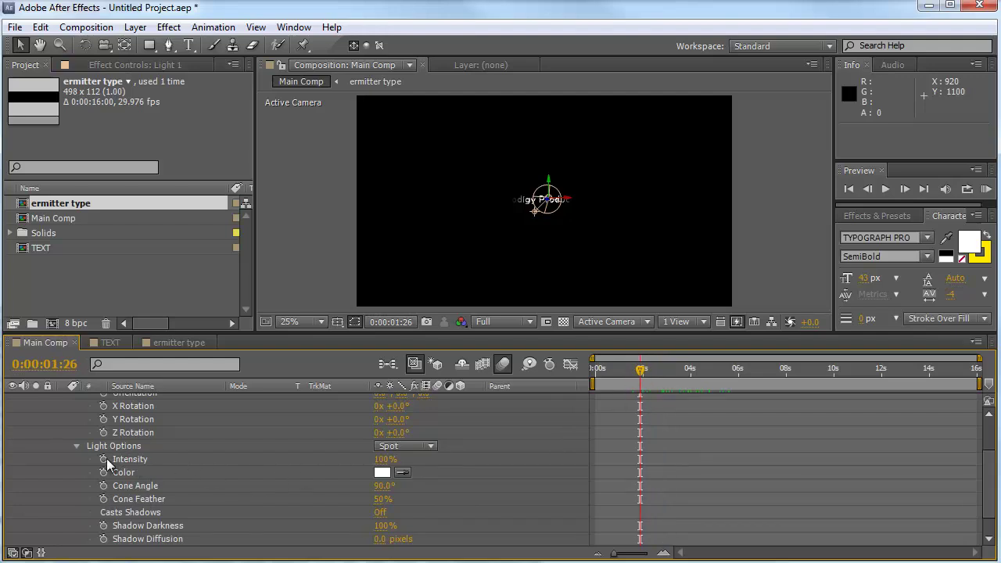
{"action": "left_click", "coordinate": [385, 459]}
{"action": "type", "text": "70"}
{"action": "key", "text": "Return"}
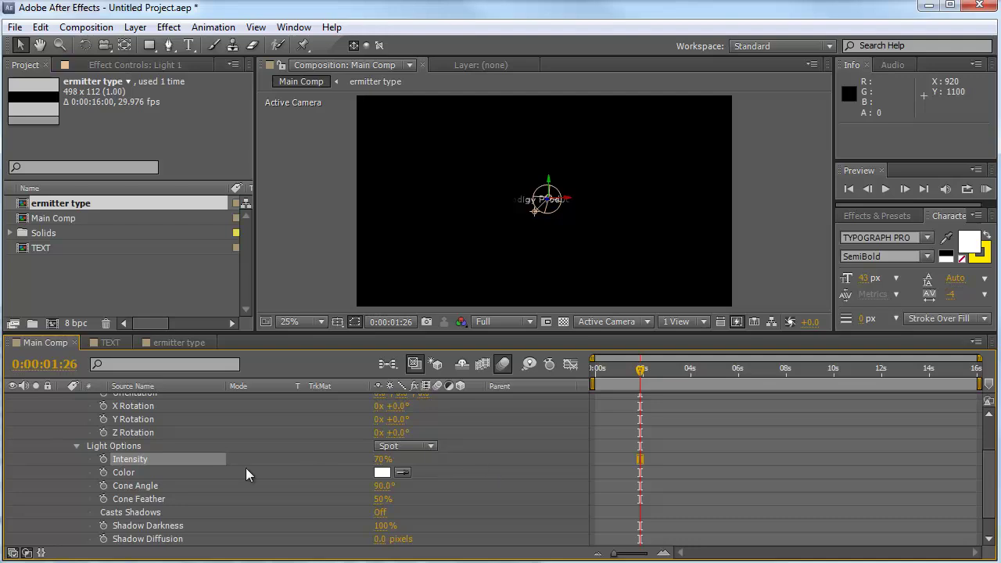
{"action": "left_click", "coordinate": [101, 458]}
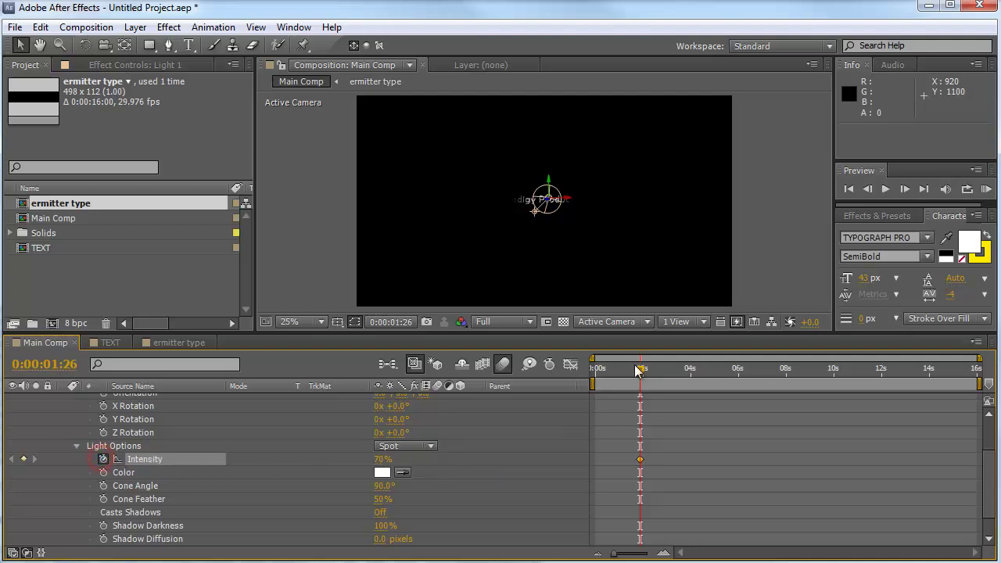
{"action": "left_click_drag", "start_coordinate": [639, 366], "coordinate": [591, 379]}
{"action": "left_click", "coordinate": [379, 459]}
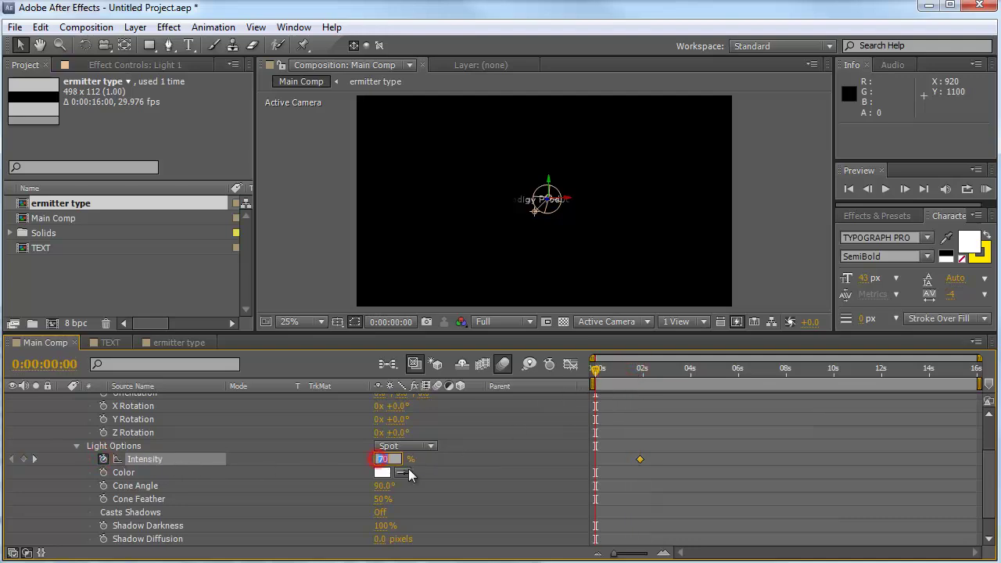
{"action": "key", "text": "Return"}
- Widen Light 1's cone to a 180° Cone Angle with 100% Cone Feather
{"action": "left_click", "coordinate": [136, 488]}
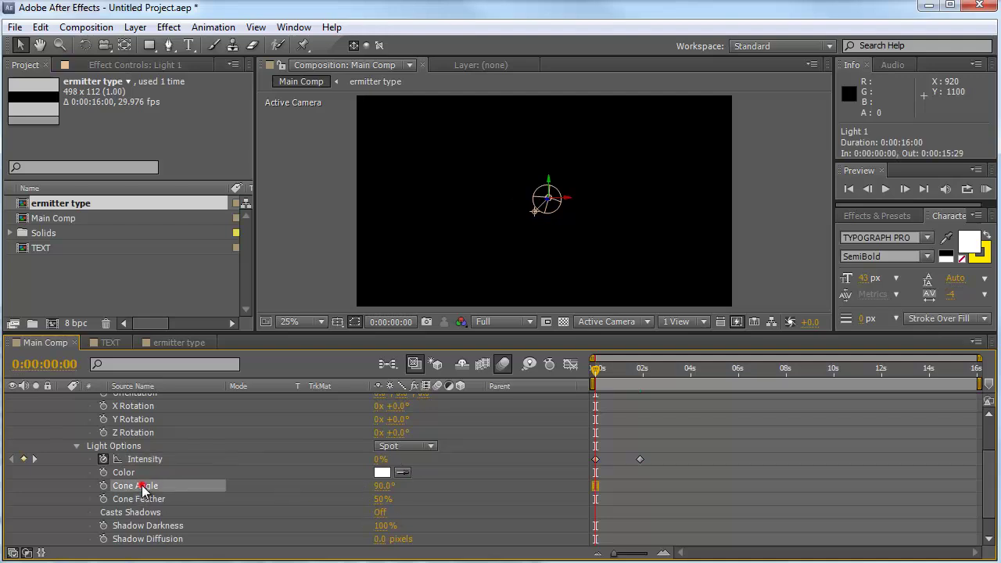
{"action": "left_click", "coordinate": [383, 486]}
{"action": "type", "text": "180"}
{"action": "key", "text": "Return"}
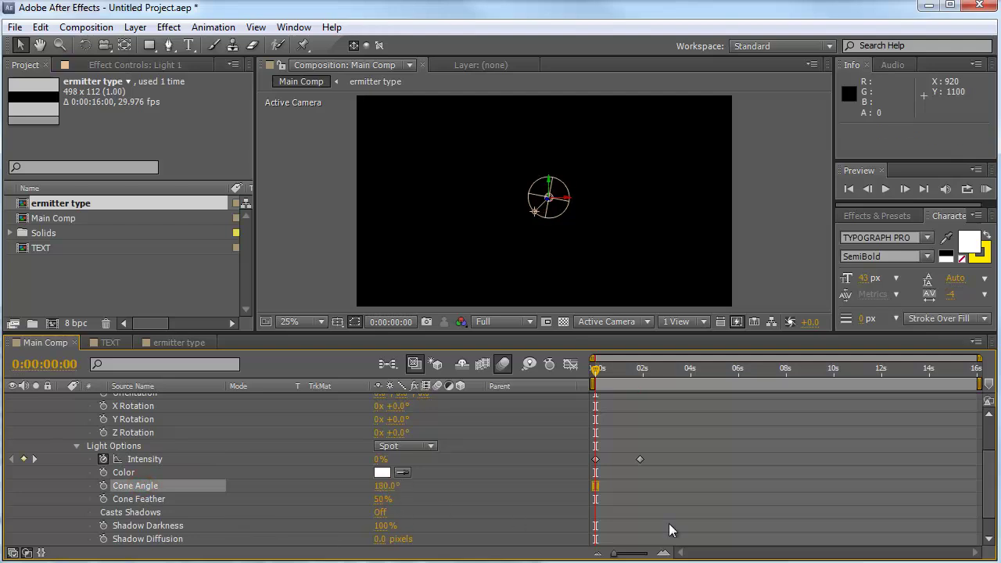
{"action": "left_click_drag", "start_coordinate": [596, 373], "coordinate": [669, 372]}
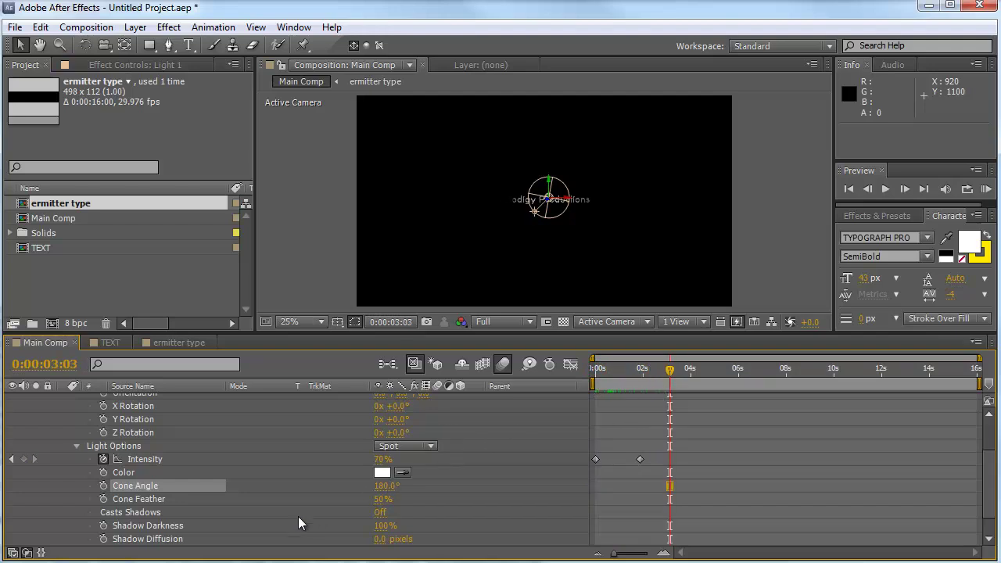
{"action": "left_click", "coordinate": [382, 499]}
{"action": "type", "text": "100"}
{"action": "key", "text": "Return"}
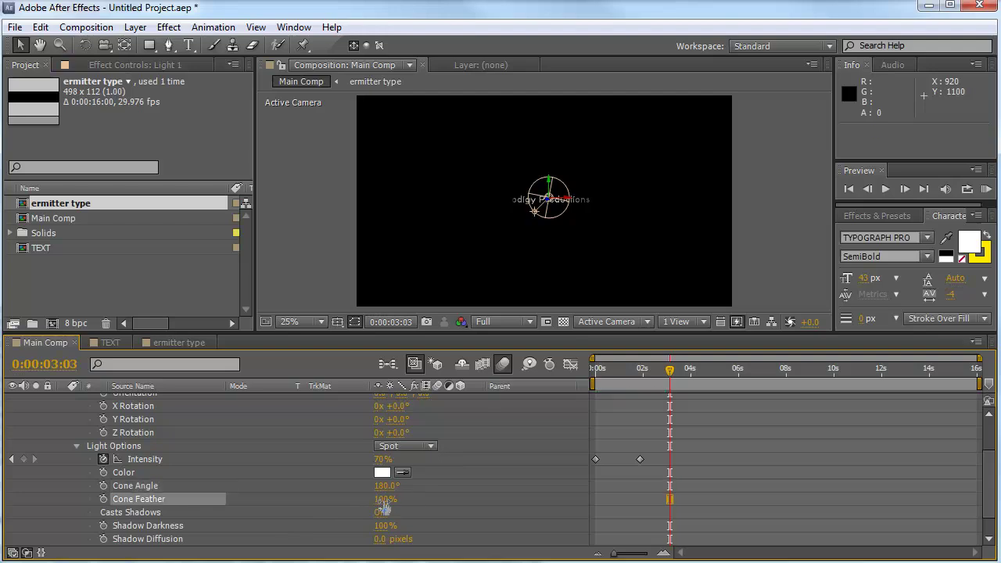
- Turn on Casts Shadows with Shadow Darkness 0% and Shadow Diffusion 50 pixels
{"action": "scroll", "coordinate": [161, 536], "scroll_direction": "down", "scroll_amount": 2}
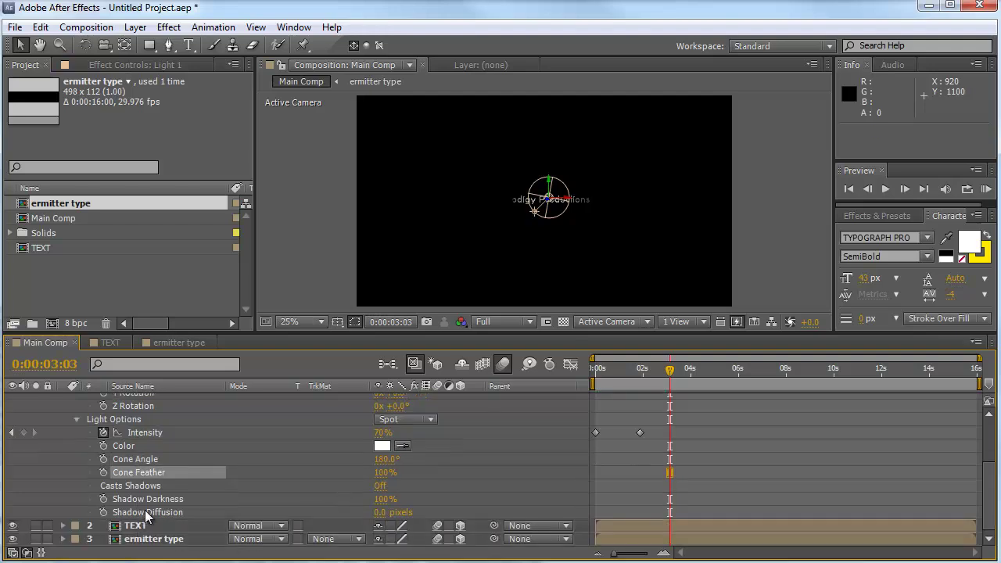
{"action": "left_click", "coordinate": [136, 487]}
{"action": "left_click", "coordinate": [380, 486]}
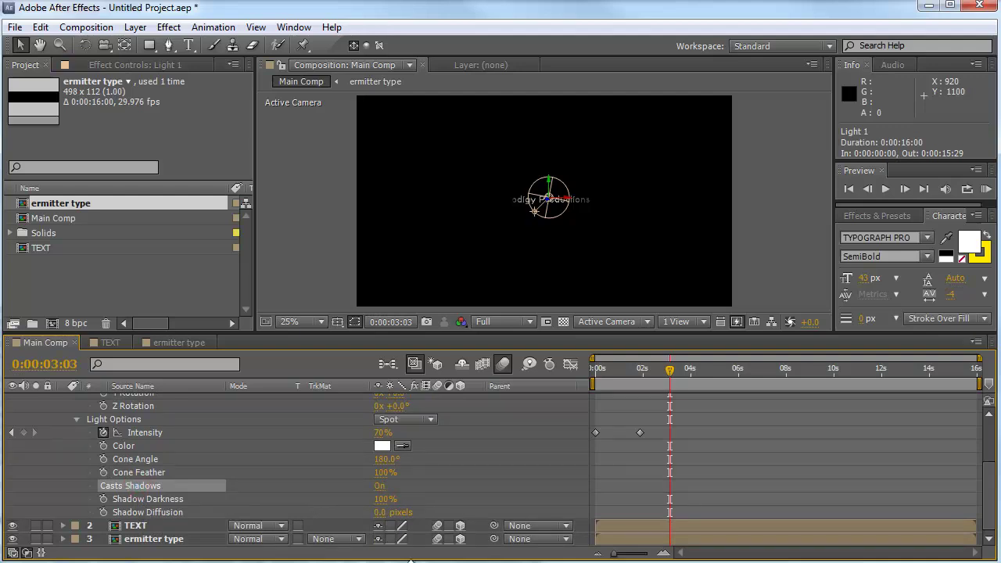
{"action": "left_click", "coordinate": [385, 499]}
{"action": "type", "text": "0"}
{"action": "left_click", "coordinate": [431, 504]}
{"action": "left_click", "coordinate": [383, 513]}
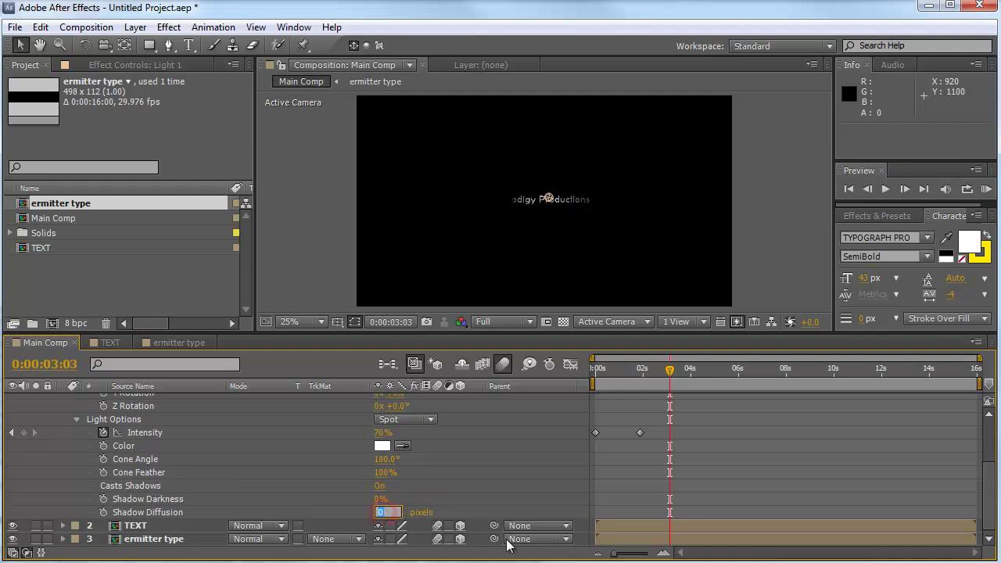
{"action": "type", "text": "50"}
{"action": "key", "text": "Return"}
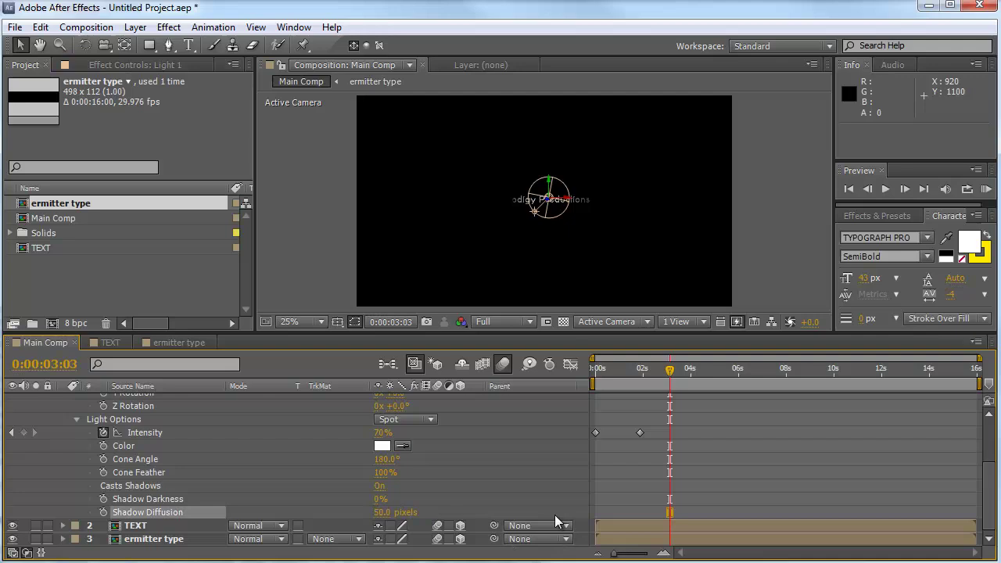
{"action": "left_click", "coordinate": [507, 472]}
{"action": "scroll", "coordinate": [213, 466], "scroll_direction": "up", "scroll_amount": 3}
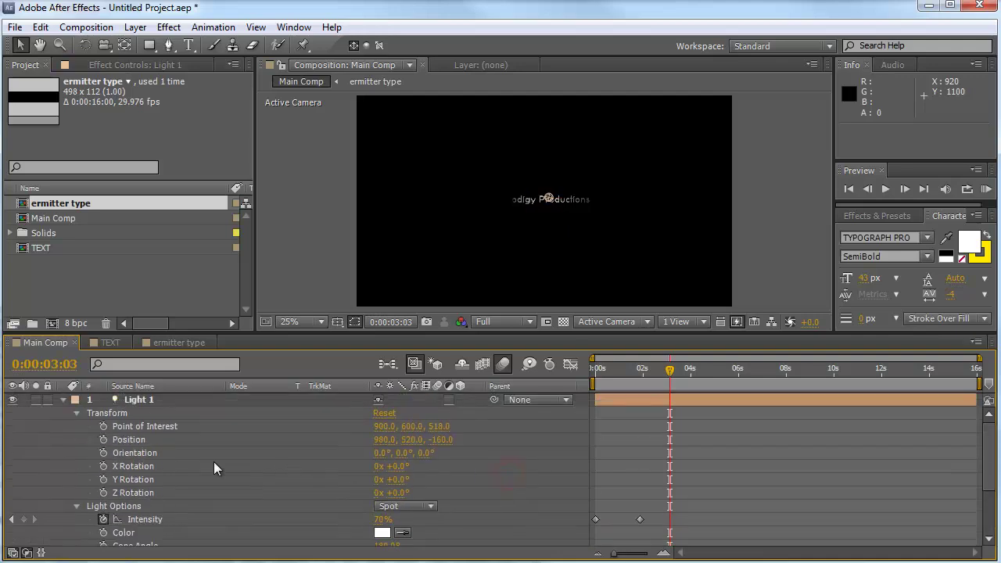
- Add a 35mm two-node camera, Camera 1, to Main Comp
{"action": "left_click", "coordinate": [64, 399]}
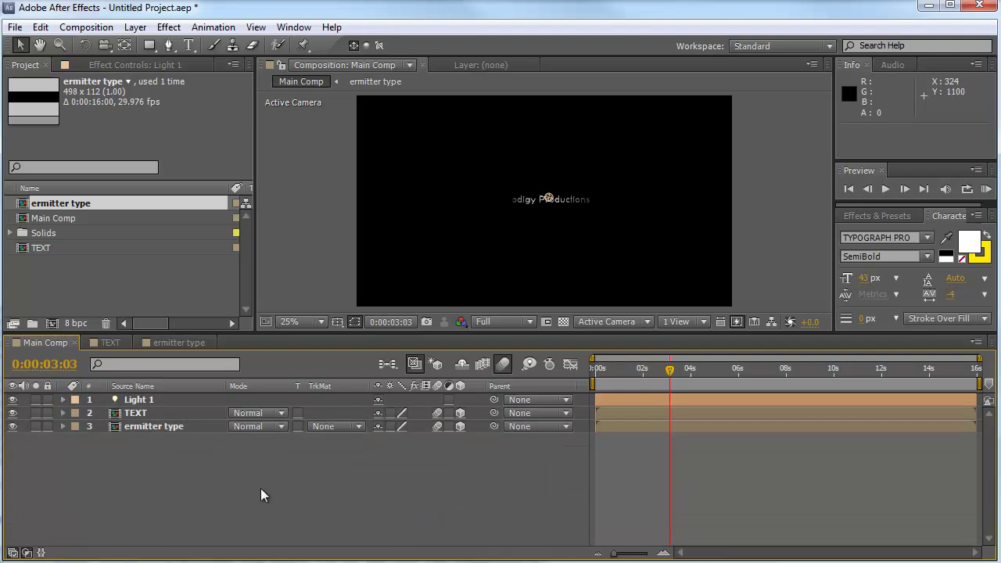
{"action": "right_click", "coordinate": [197, 477]}
{"action": "mouse_move", "coordinate": [282, 331]}
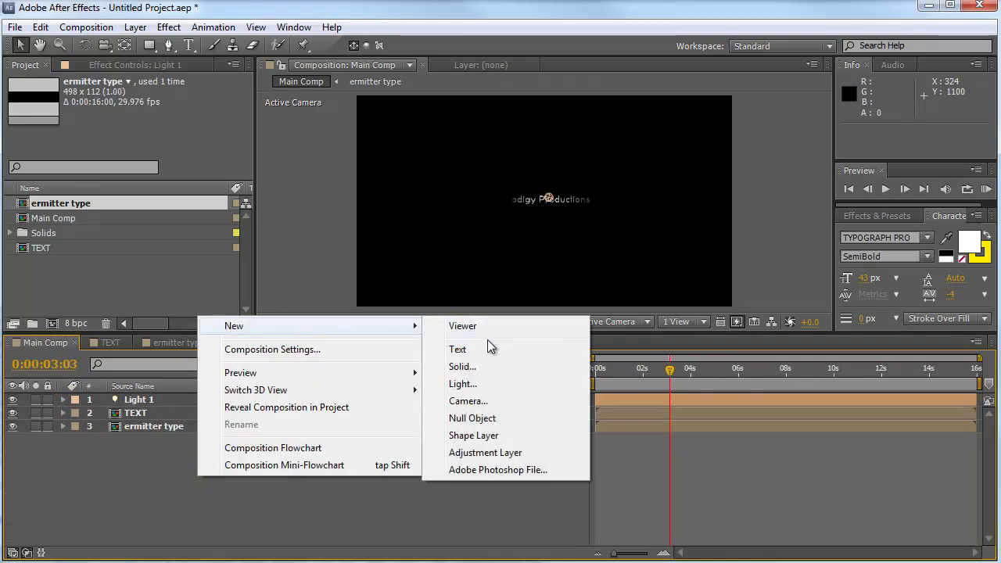
{"action": "left_click", "coordinate": [467, 401]}
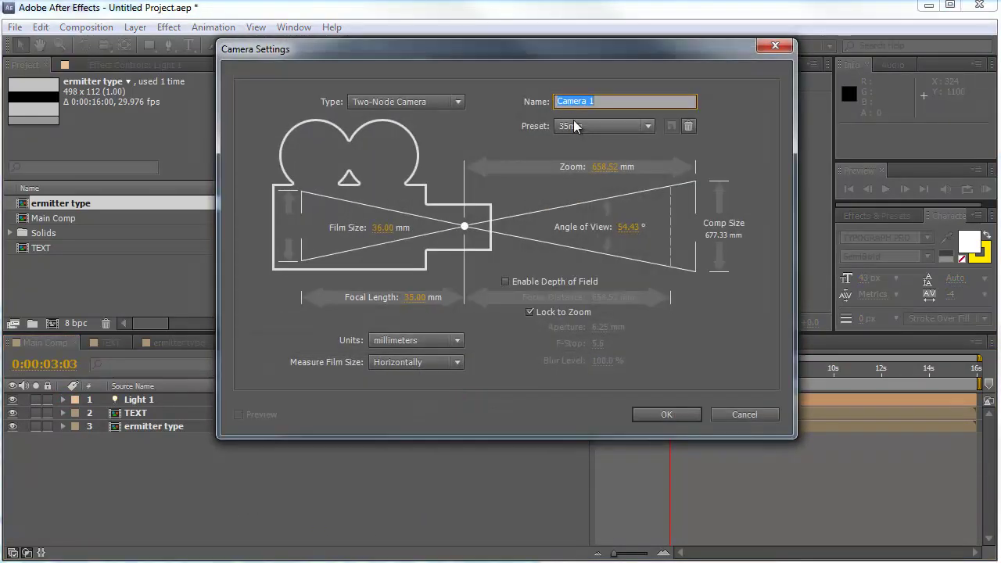
{"action": "left_click", "coordinate": [666, 414]}
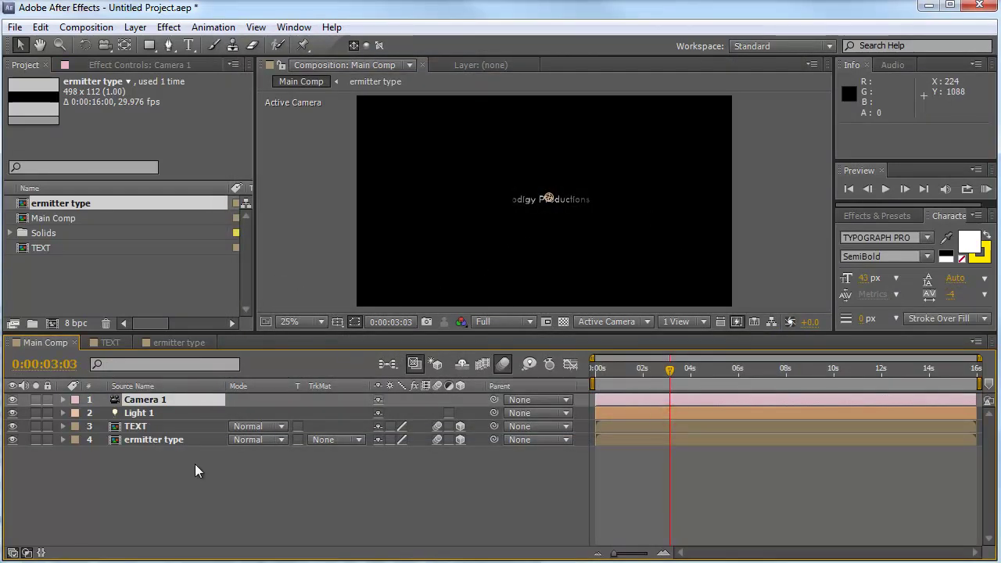
{"action": "right_click", "coordinate": [207, 470]}
{"action": "left_click", "coordinate": [165, 464]}
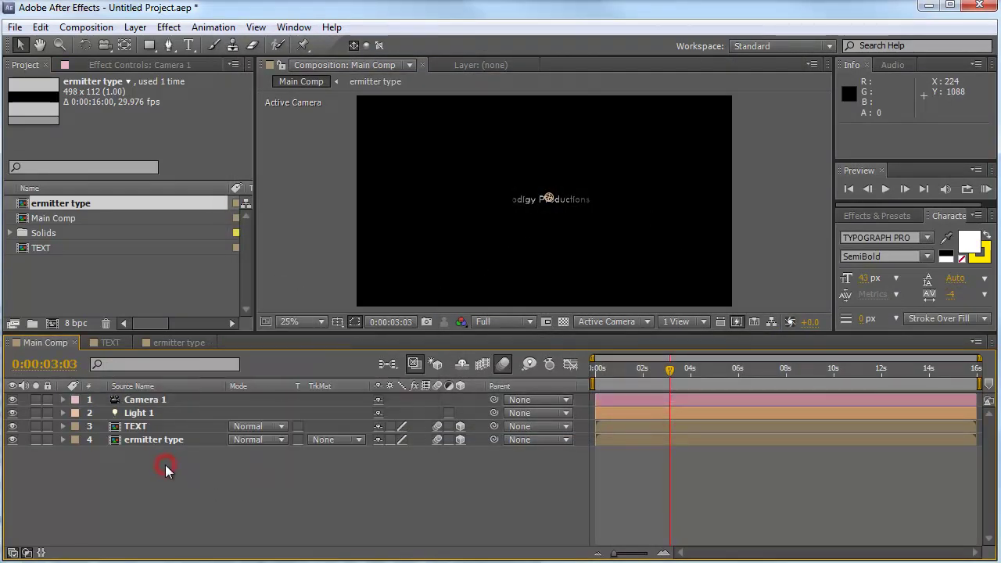
- Create a white 1920×1080 solid layer named BG
{"action": "right_click", "coordinate": [266, 464]}
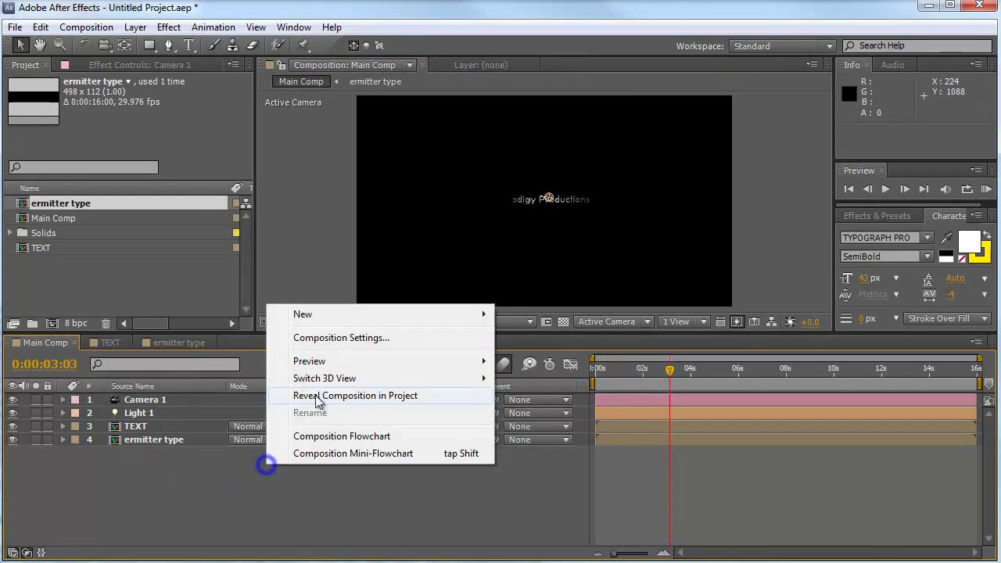
{"action": "mouse_move", "coordinate": [408, 313]}
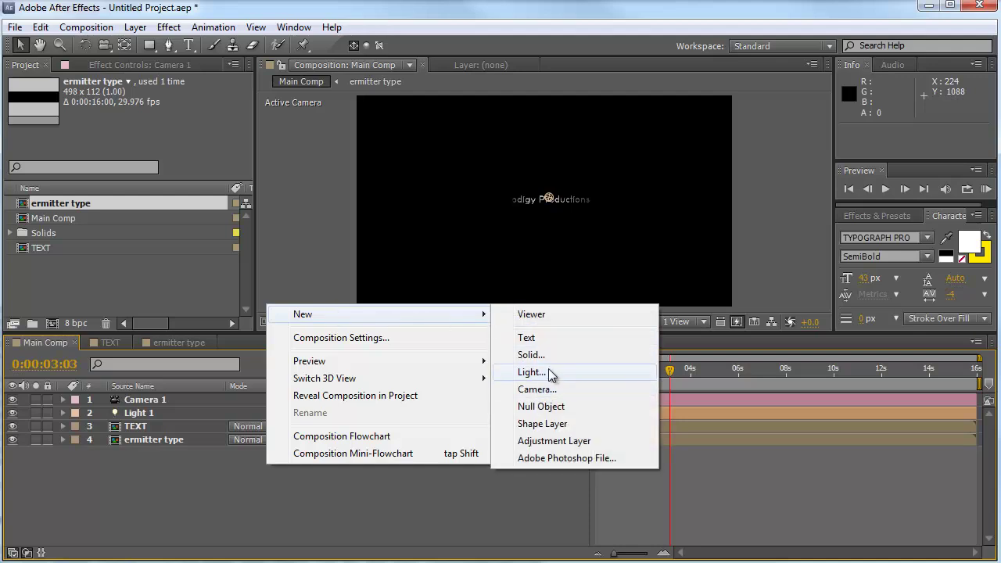
{"action": "left_click", "coordinate": [579, 355]}
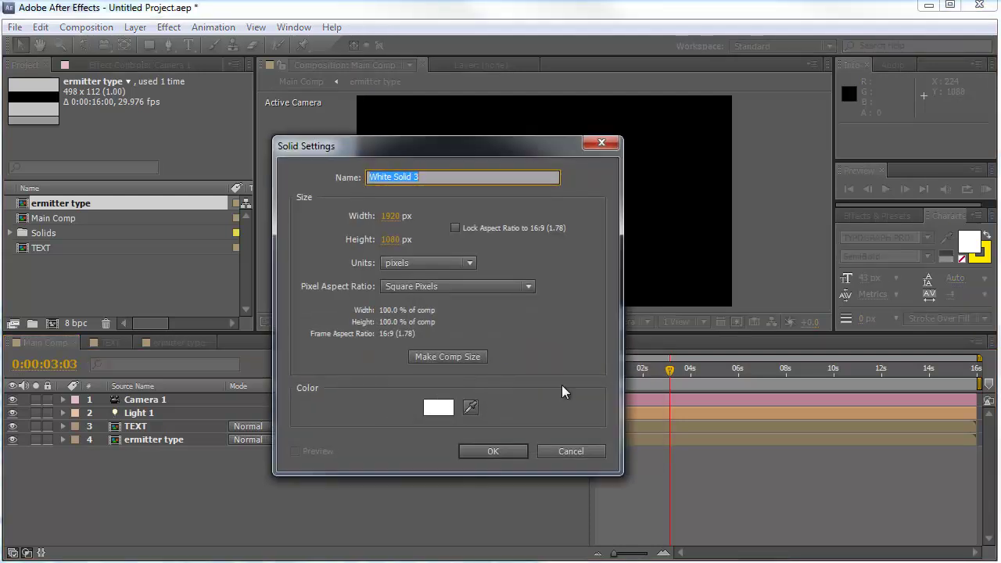
{"action": "type", "text": "BG"}
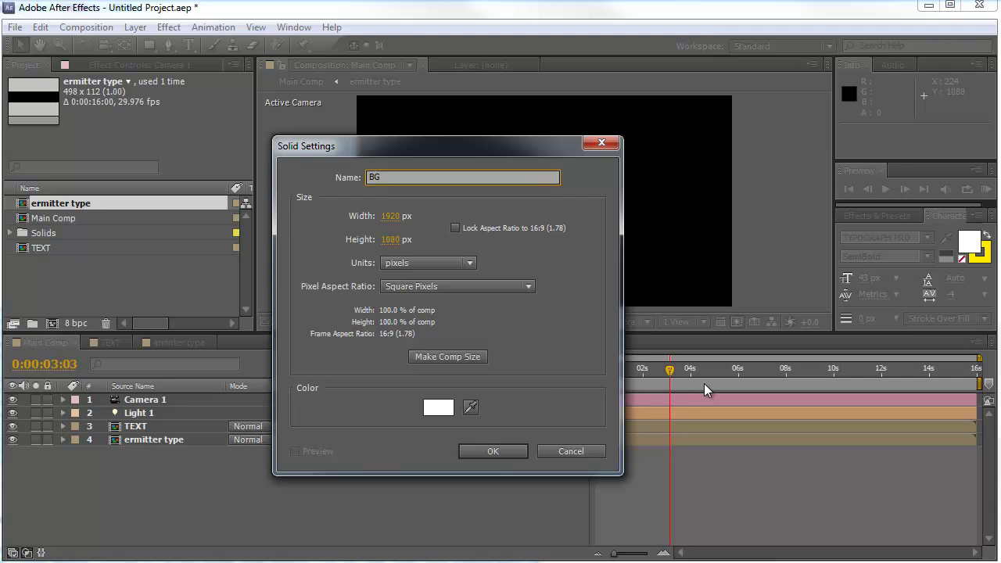
{"action": "left_click", "coordinate": [520, 453]}
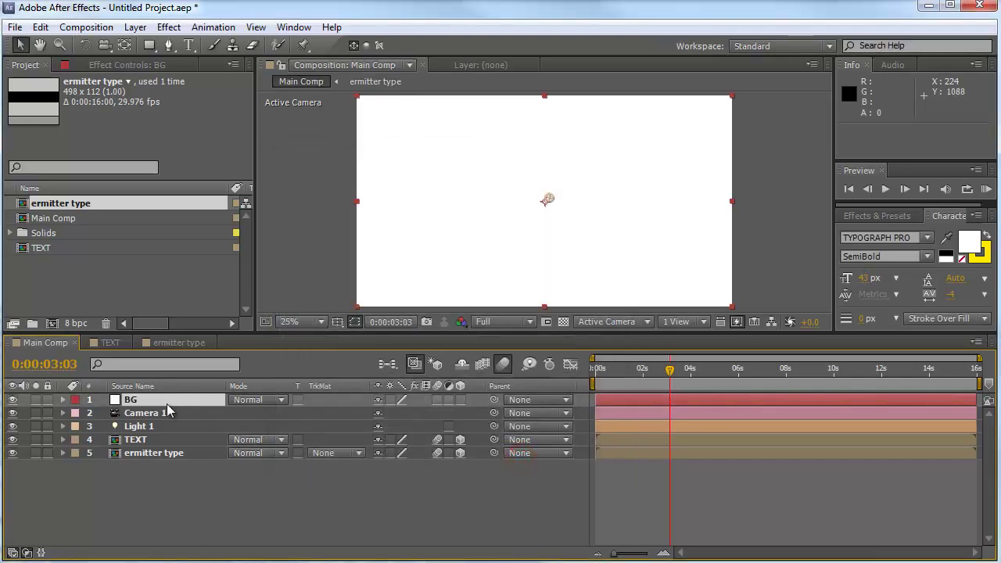
- Move BG below ermitter type, enable its 3D Layer switch, and go to 0:00:04:13
{"action": "left_click_drag", "start_coordinate": [160, 399], "coordinate": [141, 462]}
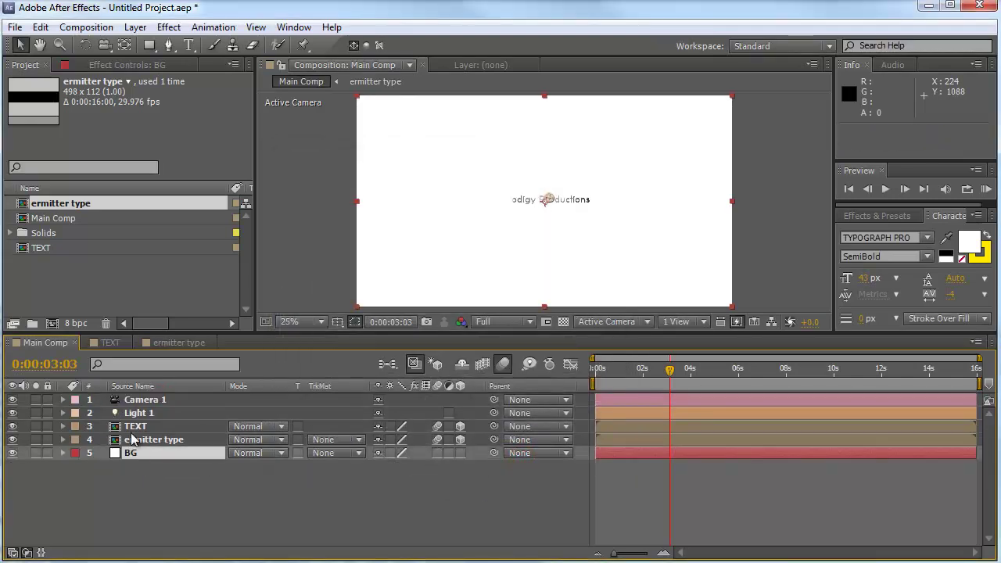
{"action": "left_click", "coordinate": [459, 453]}
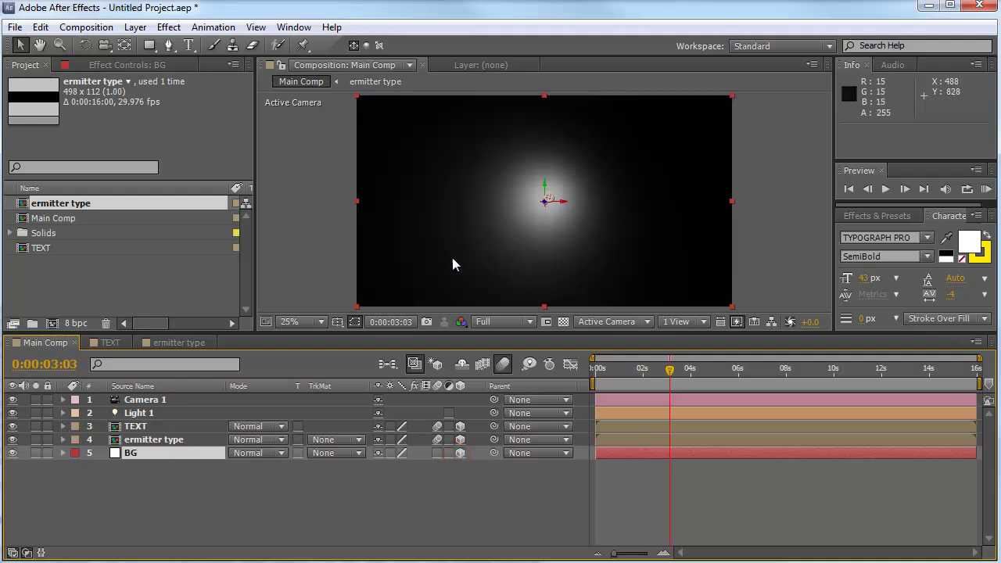
{"action": "scroll", "coordinate": [521, 216], "scroll_direction": "down", "scroll_amount": 1}
{"action": "scroll", "coordinate": [521, 215], "scroll_direction": "up", "scroll_amount": 1}
{"action": "left_click", "coordinate": [460, 453]}
{"action": "left_click", "coordinate": [460, 453]}
{"action": "left_click", "coordinate": [168, 494]}
{"action": "left_click", "coordinate": [63, 453]}
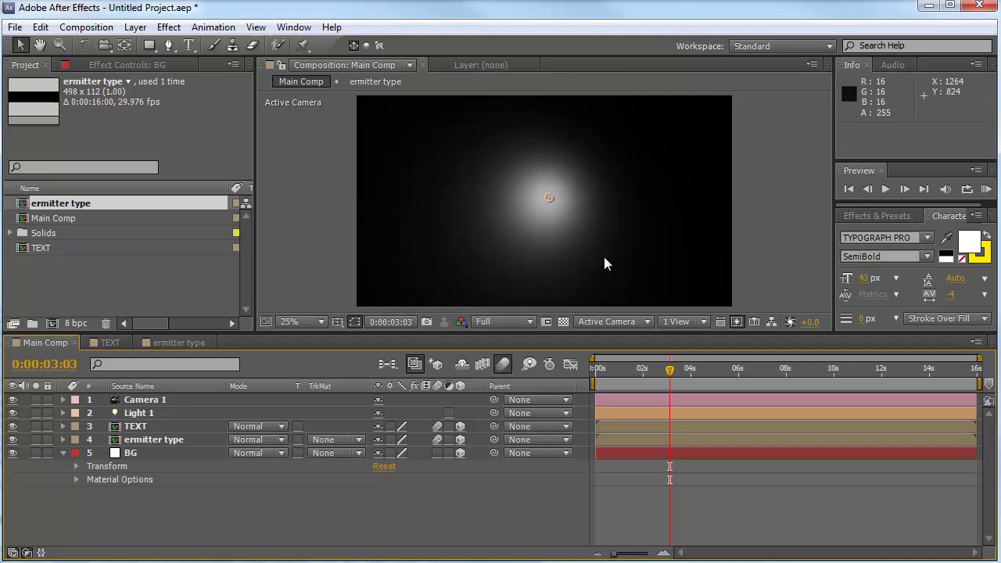
{"action": "left_click_drag", "start_coordinate": [671, 369], "coordinate": [701, 368]}
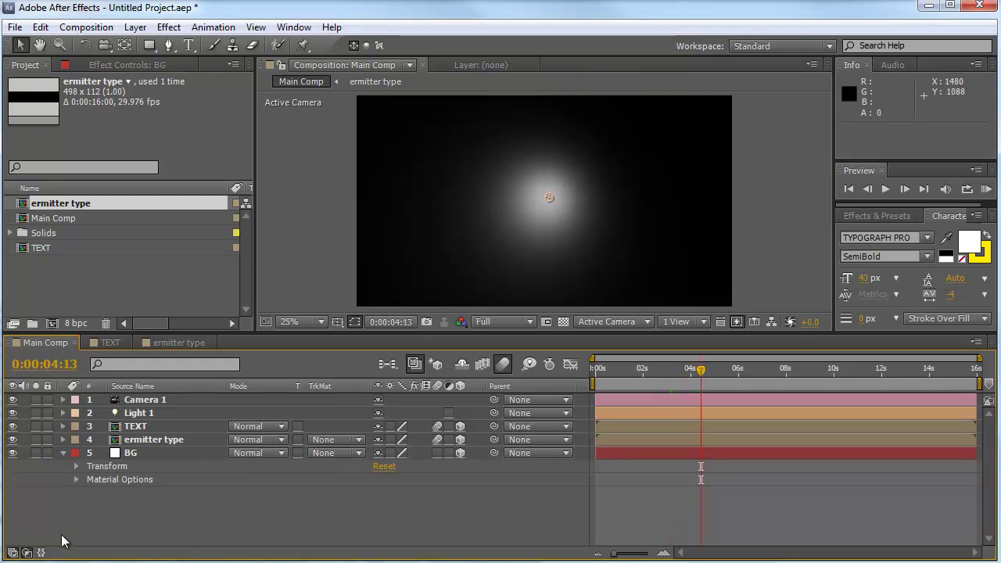
- Lower BG to Position Y 662 and scale it to 600%
{"action": "left_click", "coordinate": [77, 466]}
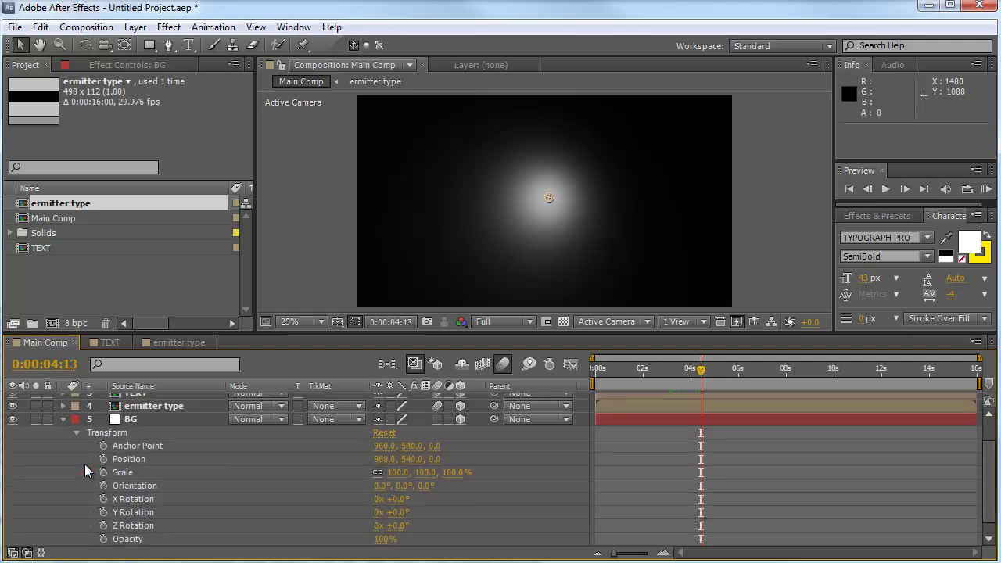
{"action": "scroll", "coordinate": [84, 463], "scroll_direction": "down", "scroll_amount": 1}
{"action": "left_click", "coordinate": [144, 445]}
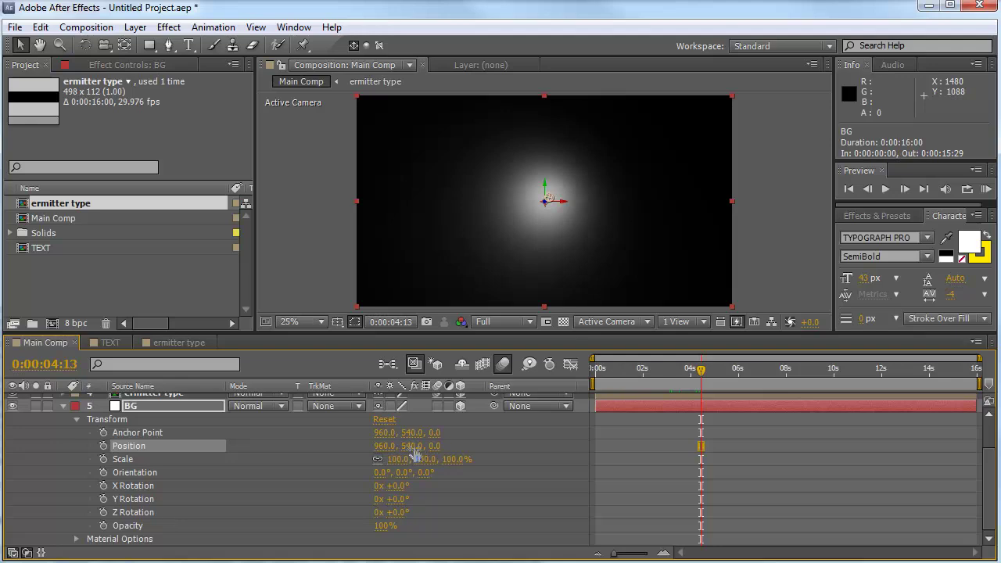
{"action": "left_click_drag", "start_coordinate": [415, 454], "coordinate": [502, 454]}
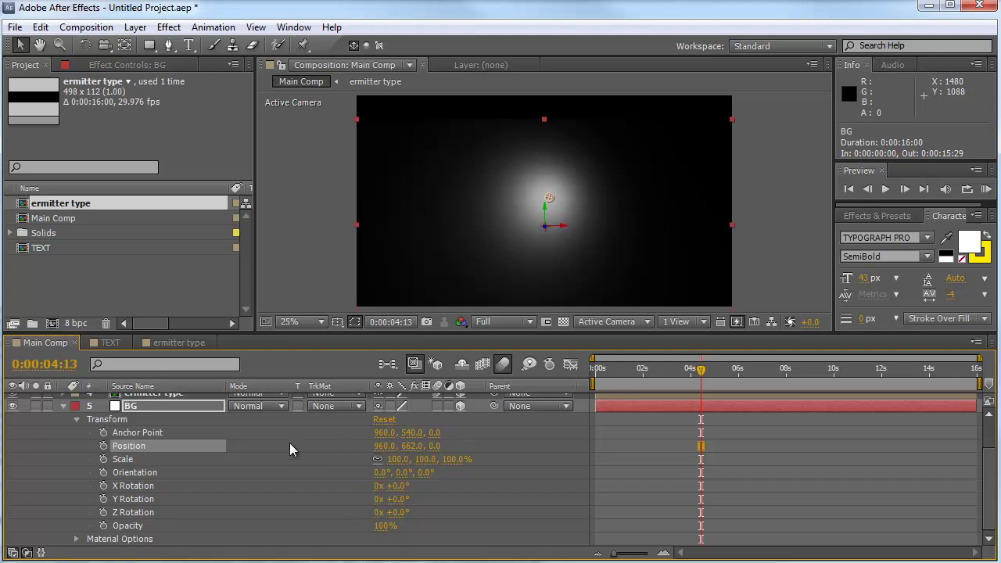
{"action": "left_click", "coordinate": [124, 459]}
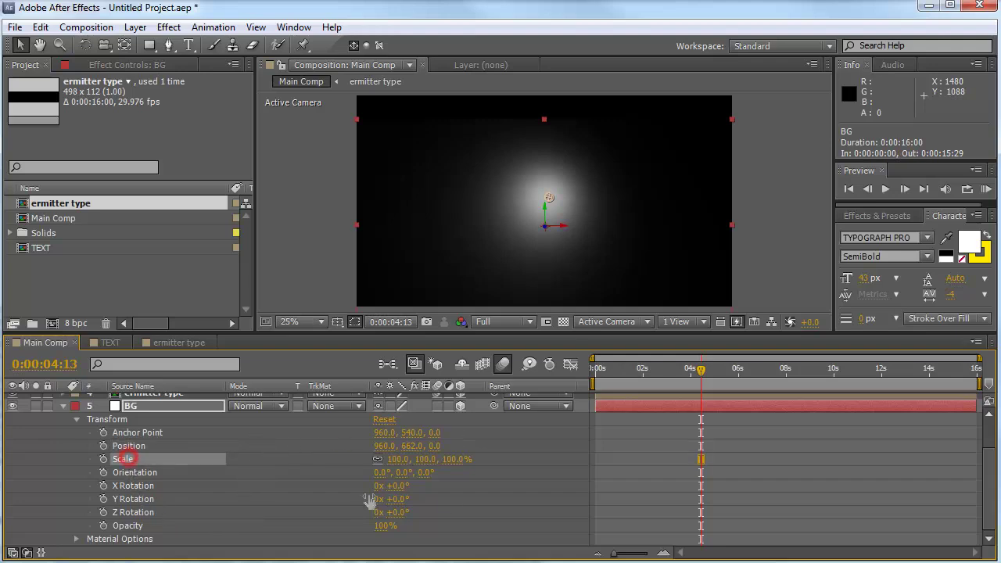
{"action": "left_click", "coordinate": [453, 460]}
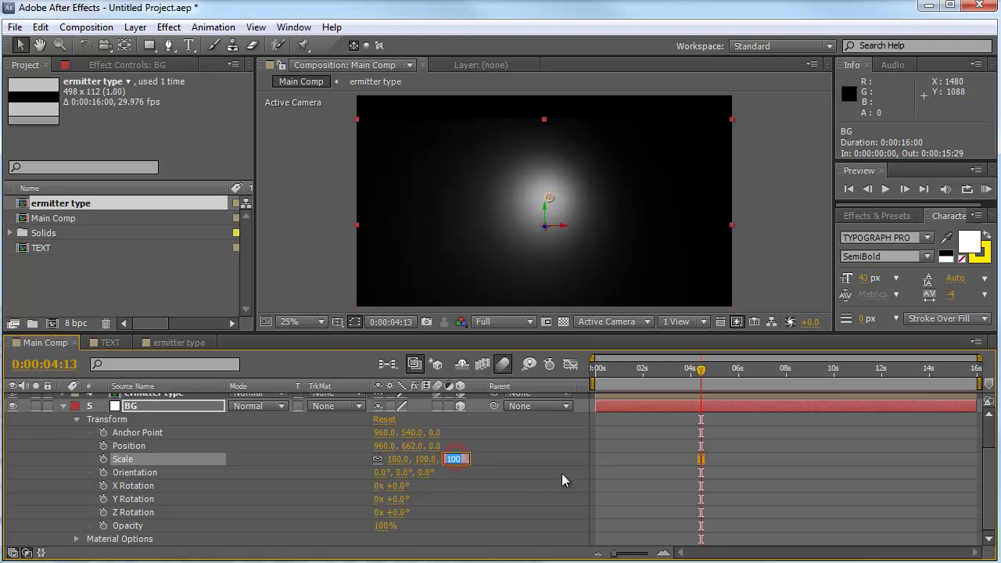
{"action": "type", "text": "600"}
{"action": "key", "text": "Return"}
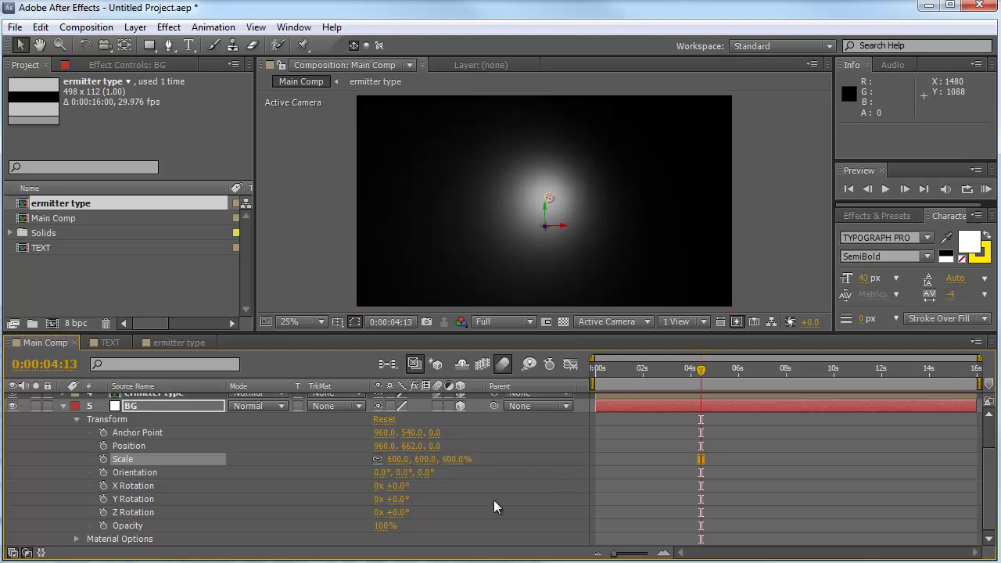
- Rotate BG -90° on X so it lies flat as a floor, then preview it
{"action": "scroll", "coordinate": [601, 219], "scroll_direction": "down", "scroll_amount": 3}
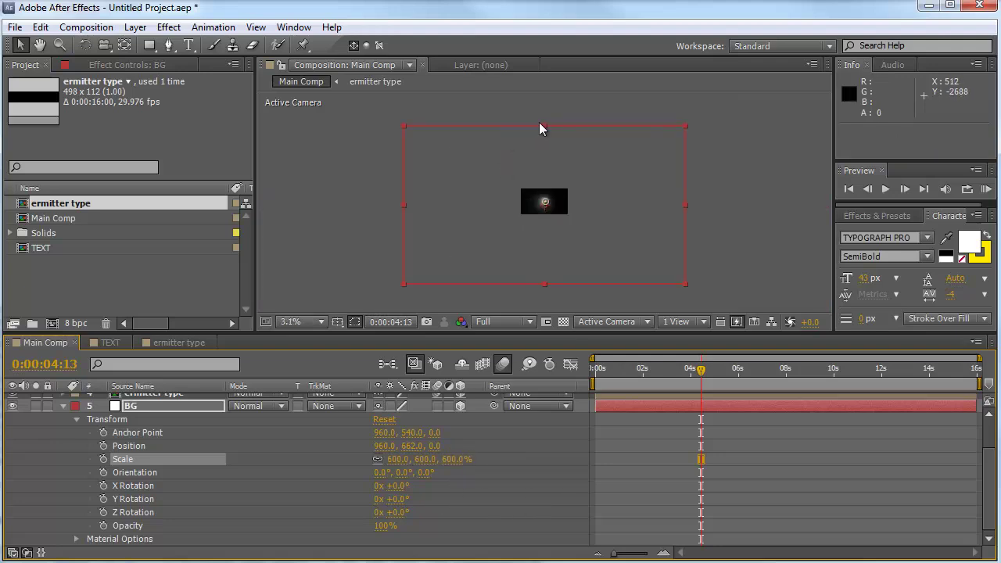
{"action": "scroll", "coordinate": [643, 170], "scroll_direction": "up", "scroll_amount": 2}
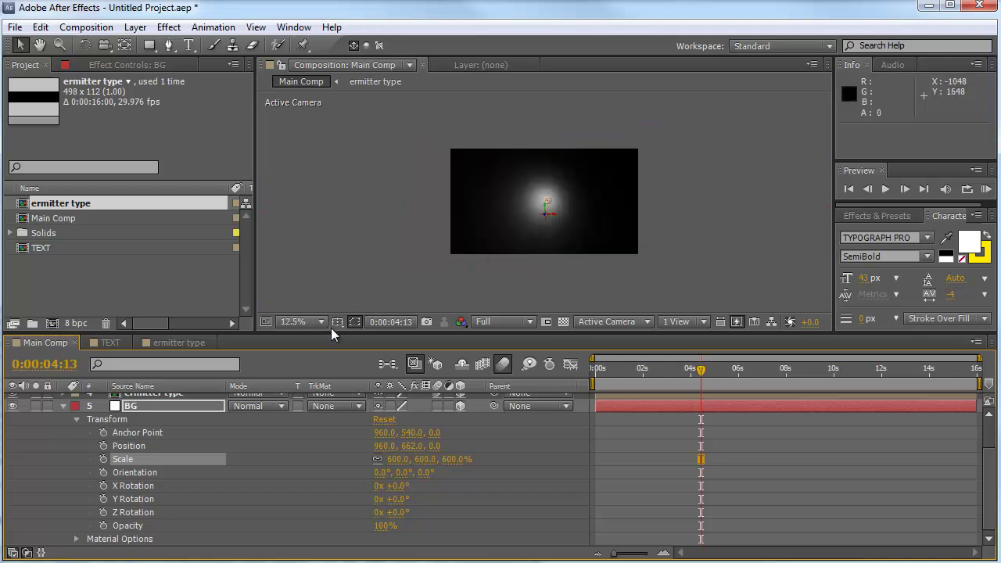
{"action": "left_click", "coordinate": [130, 486]}
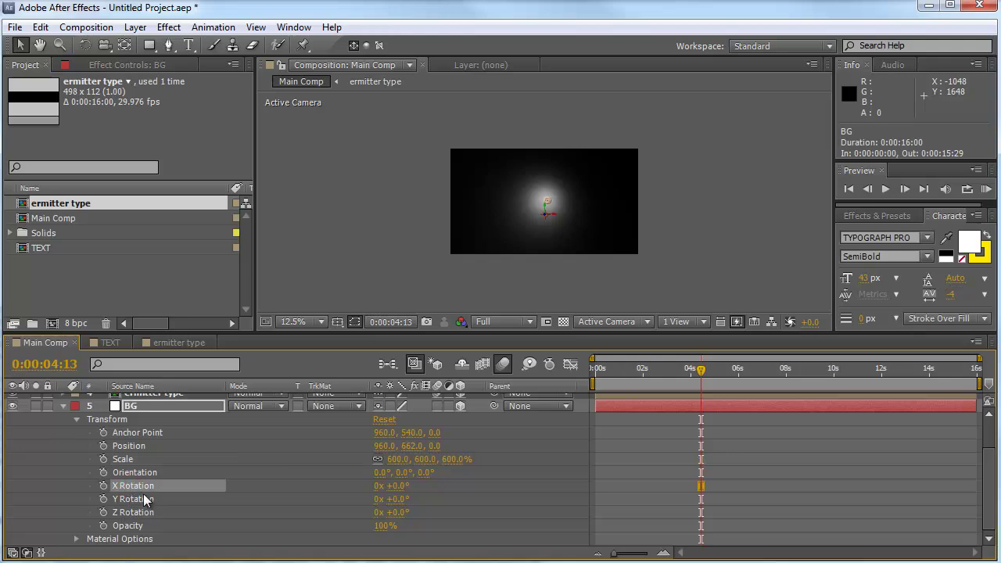
{"action": "left_click", "coordinate": [396, 485]}
{"action": "key", "text": "Return"}
{"action": "scroll", "coordinate": [672, 286], "scroll_direction": "up", "scroll_amount": 2}
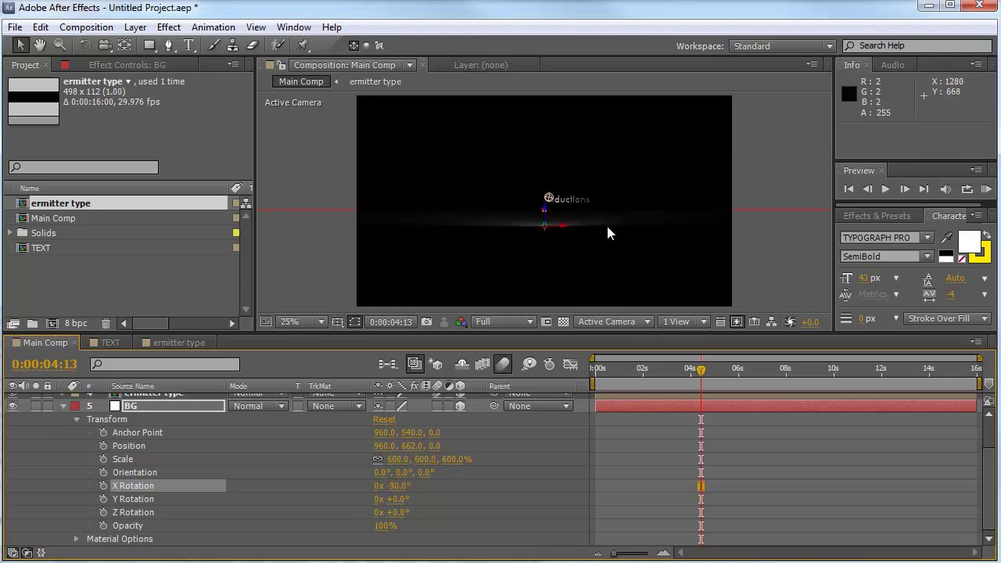
{"action": "left_click", "coordinate": [548, 457]}
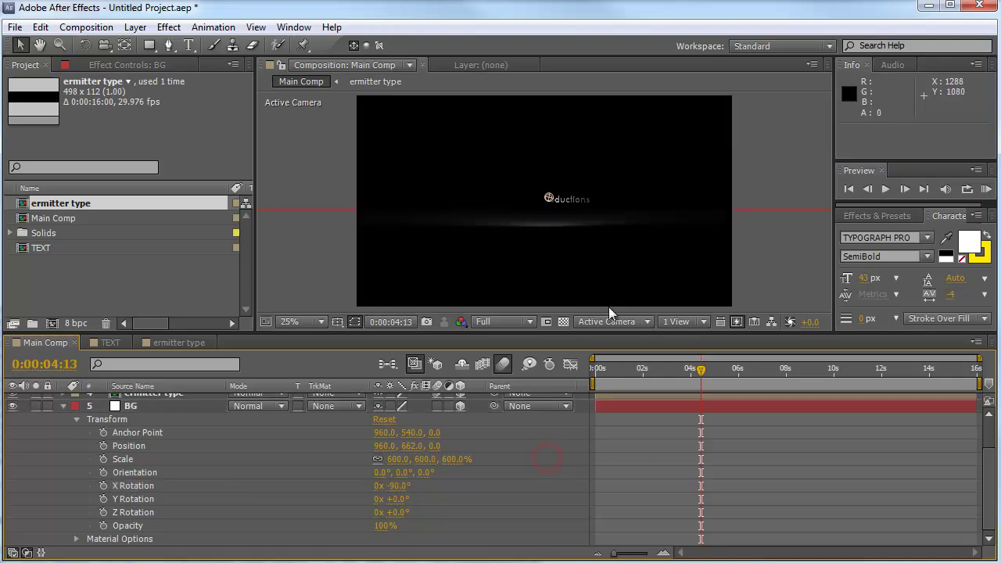
{"action": "mouse_move", "coordinate": [662, 373]}
{"action": "left_mouse_down"}
{"action": "mouse_move", "coordinate": [611, 379]}
{"action": "mouse_move", "coordinate": [672, 372]}
{"action": "mouse_move", "coordinate": [774, 389]}
{"action": "mouse_move", "coordinate": [676, 383]}
{"action": "left_mouse_up"}
- Collapse BG's properties and switch off the TEXT layer's visibility with its eye switch
{"action": "scroll", "coordinate": [595, 239], "scroll_direction": "down", "scroll_amount": 6}
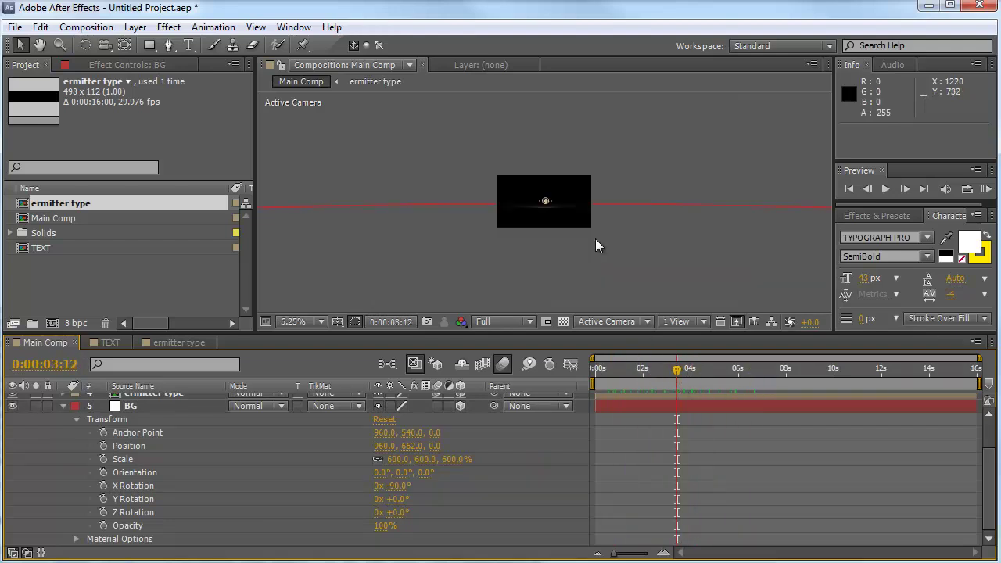
{"action": "scroll", "coordinate": [595, 246], "scroll_direction": "up", "scroll_amount": 6}
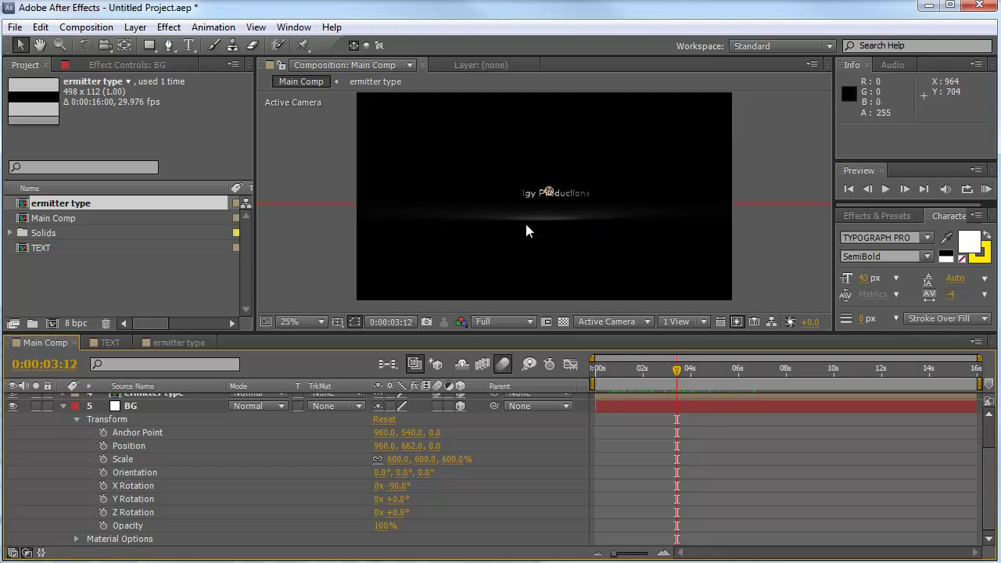
{"action": "left_click", "coordinate": [62, 407]}
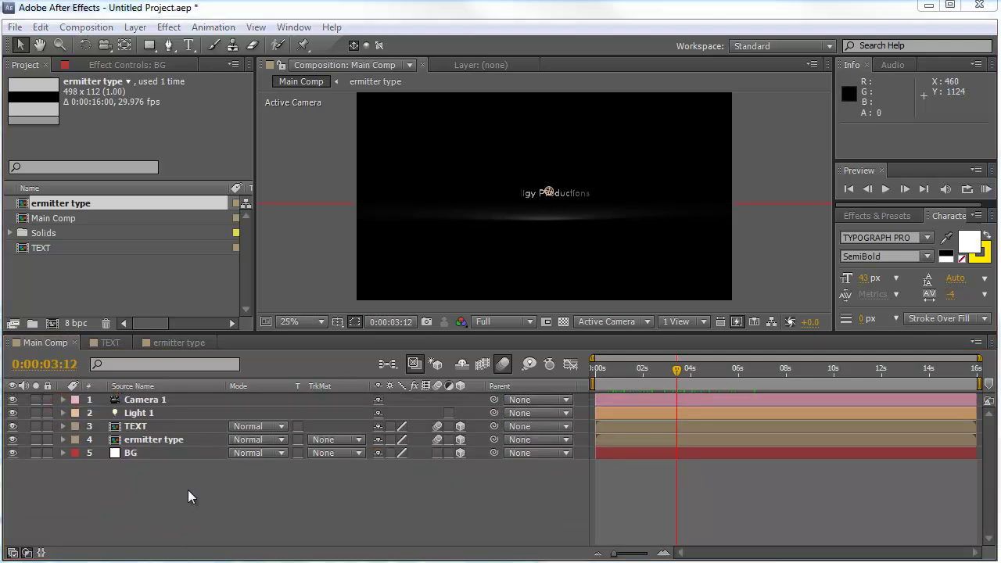
{"action": "left_click", "coordinate": [136, 426]}
{"action": "left_click", "coordinate": [137, 440]}
{"action": "left_click", "coordinate": [138, 428]}
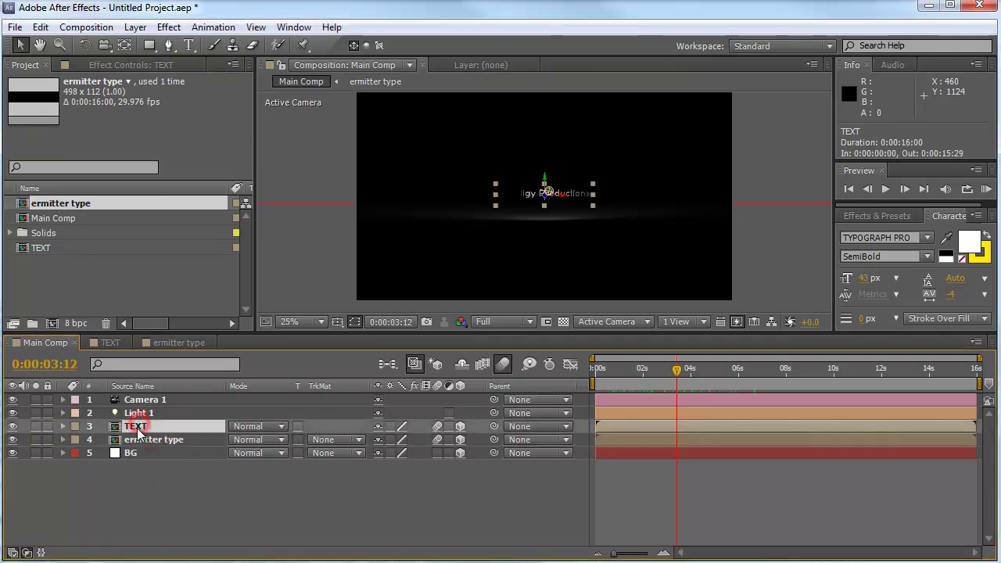
{"action": "left_click", "coordinate": [12, 427]}
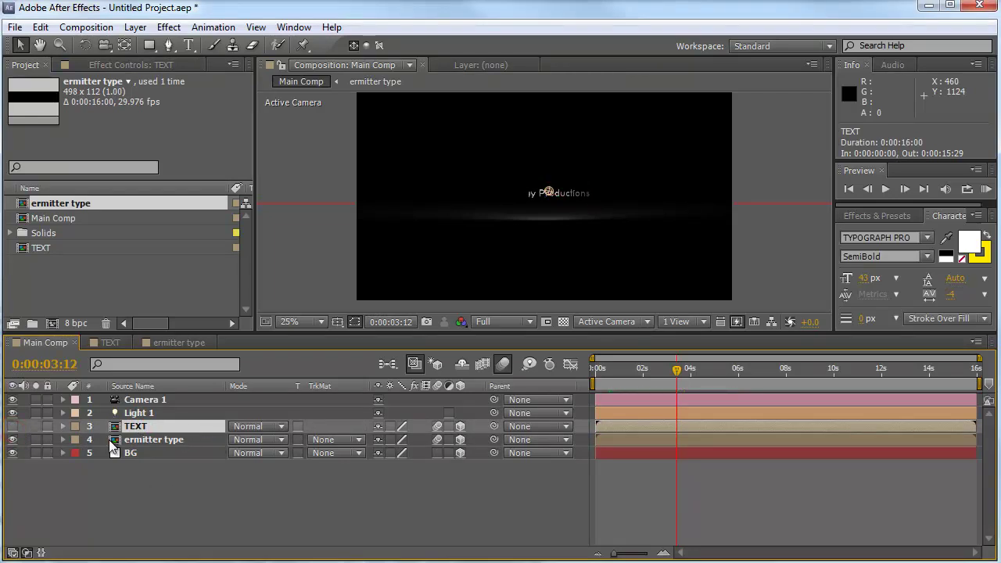
{"action": "left_click", "coordinate": [138, 414]}
{"action": "left_click", "coordinate": [135, 400]}
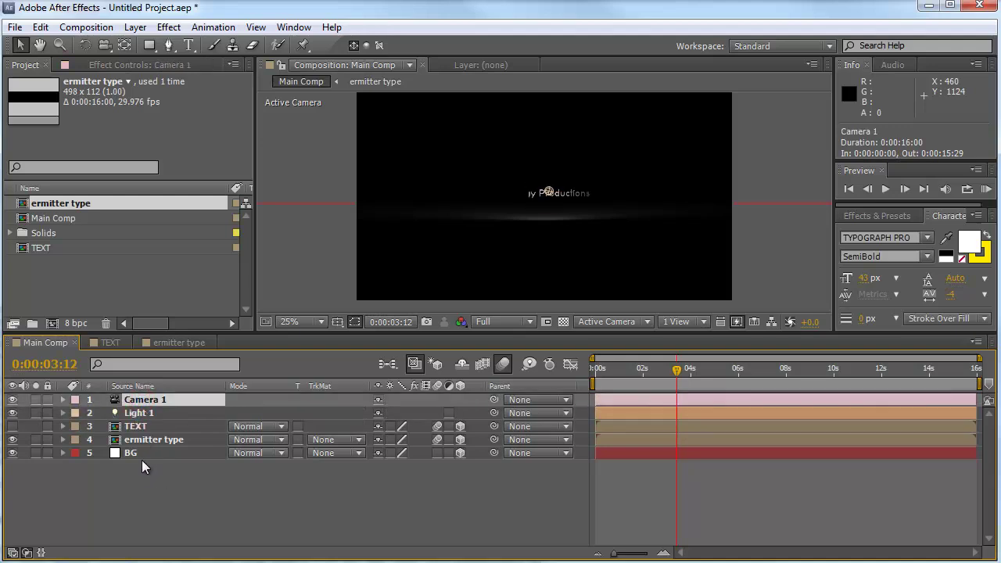
{"action": "left_click", "coordinate": [143, 456]}
{"action": "left_click", "coordinate": [153, 479]}
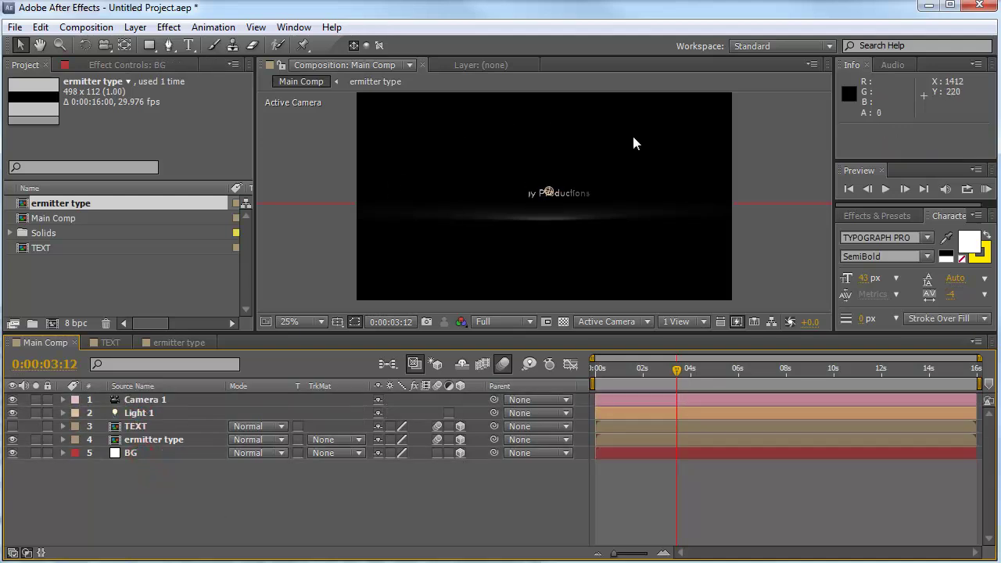